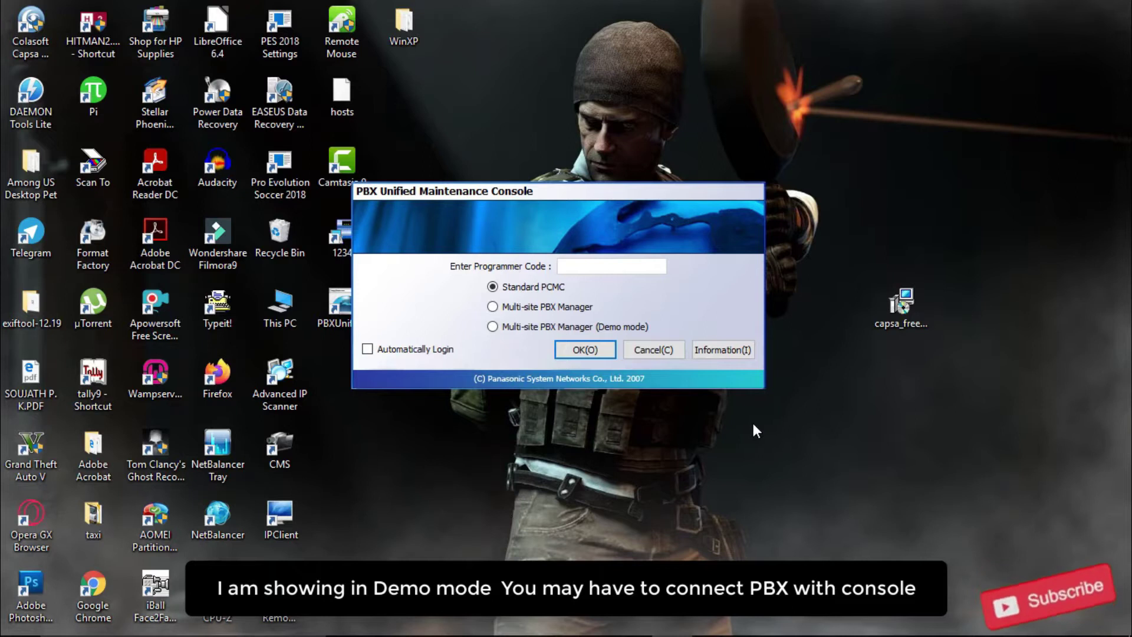
- Log in with the installer programmer code and create a new TDA100 configuration
{"action": "type", "text": "TALLER"}
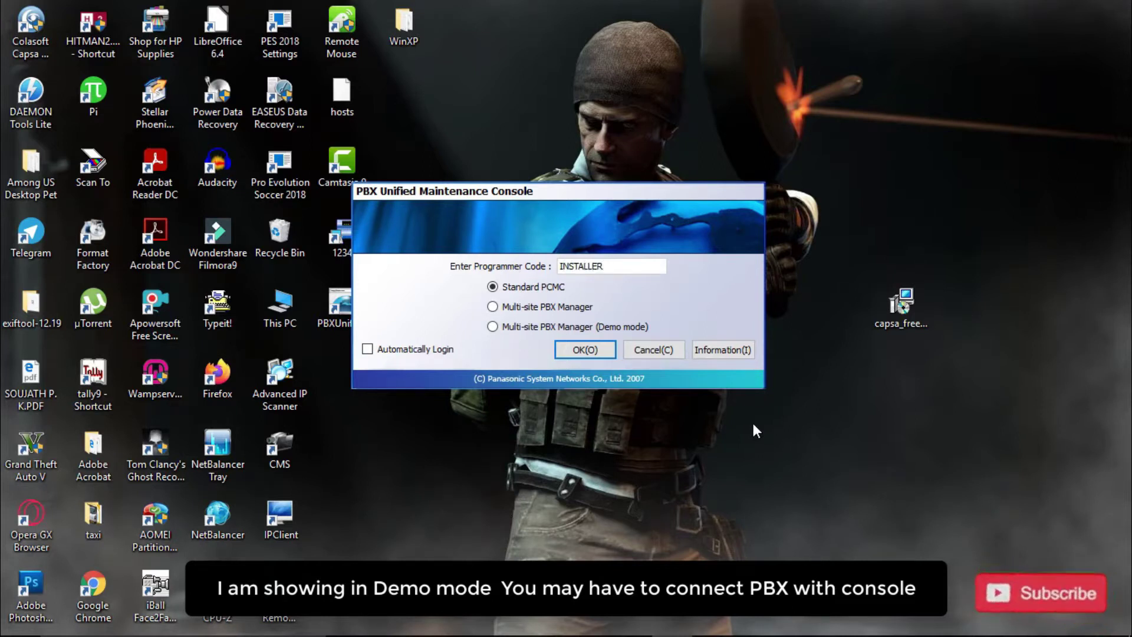
{"action": "key", "text": "Return"}
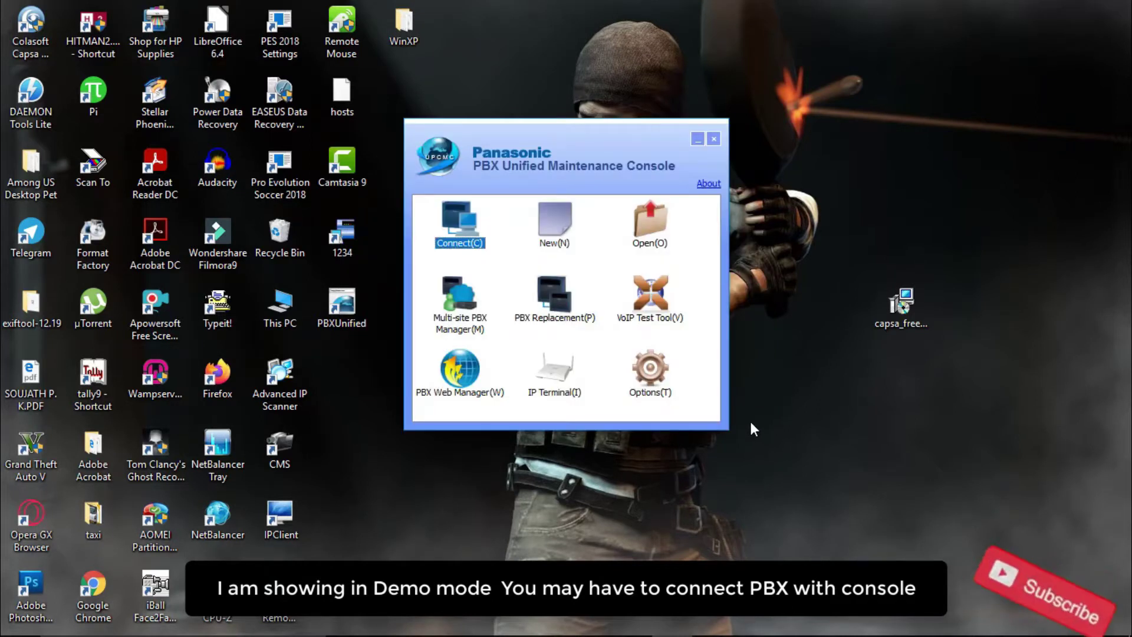
{"action": "left_click", "coordinate": [554, 223]}
{"action": "double_click", "coordinate": [370, 268]}
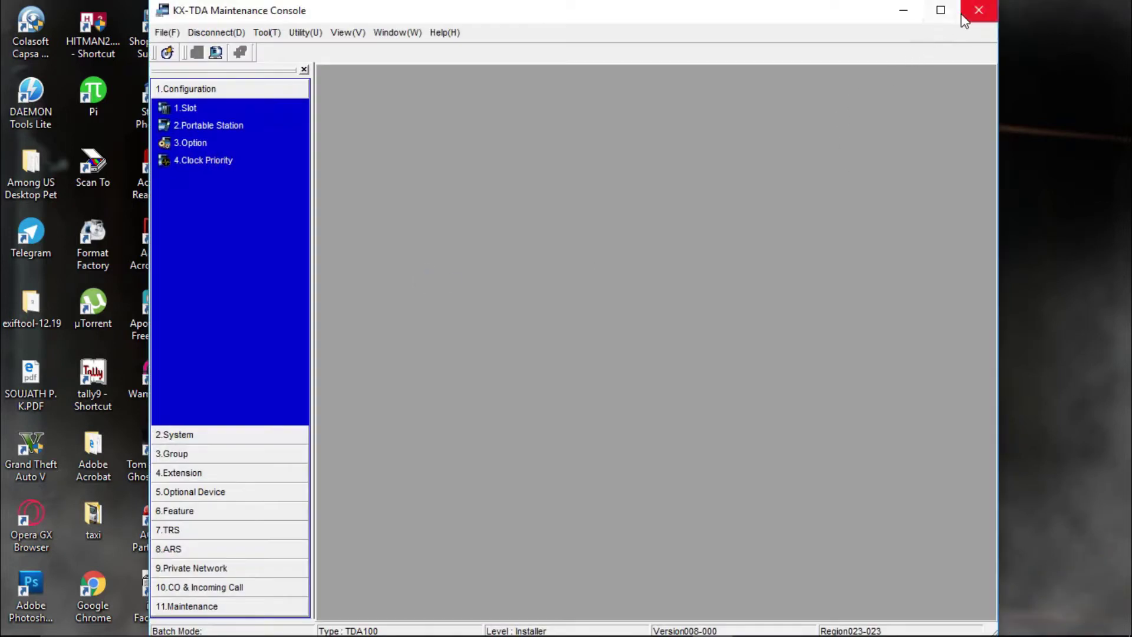
- Maximize the console, install a DLC16 card in slot 2 and an LCOT4 card in slot 4
{"action": "left_click", "coordinate": [941, 10]}
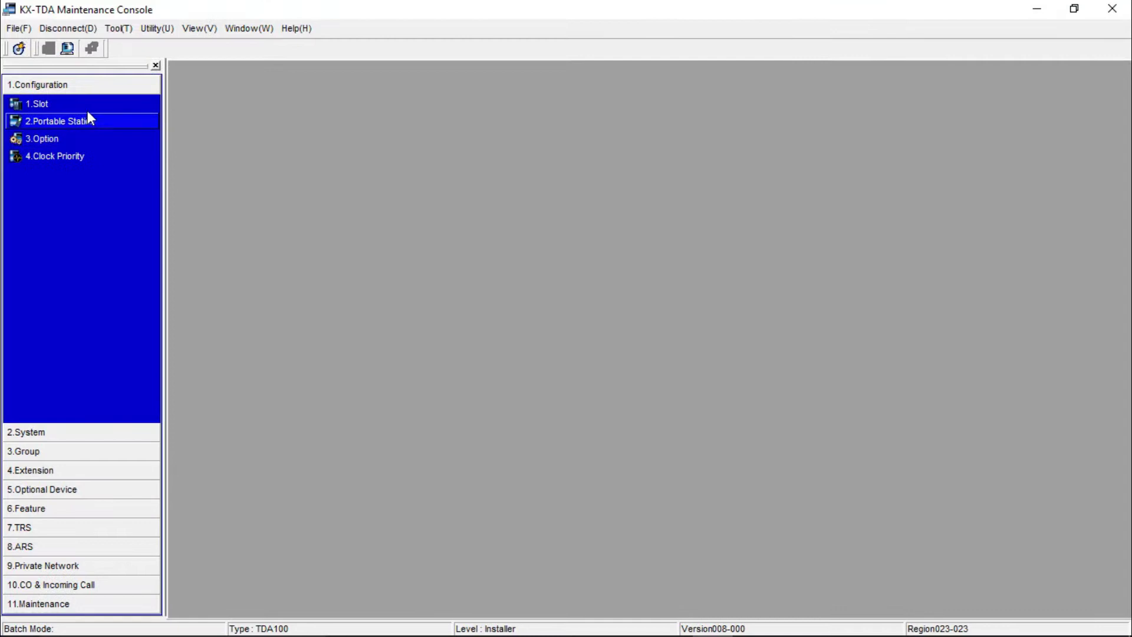
{"action": "left_click", "coordinate": [86, 106]}
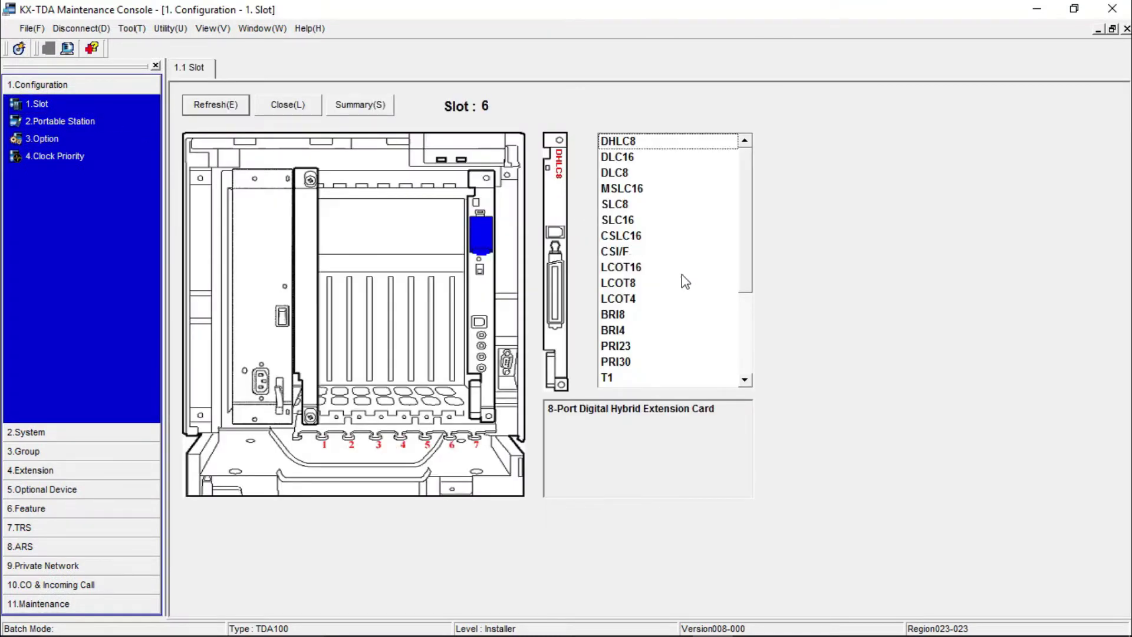
{"action": "left_click_drag", "start_coordinate": [632, 164], "coordinate": [355, 218]}
{"action": "left_click", "coordinate": [529, 396]}
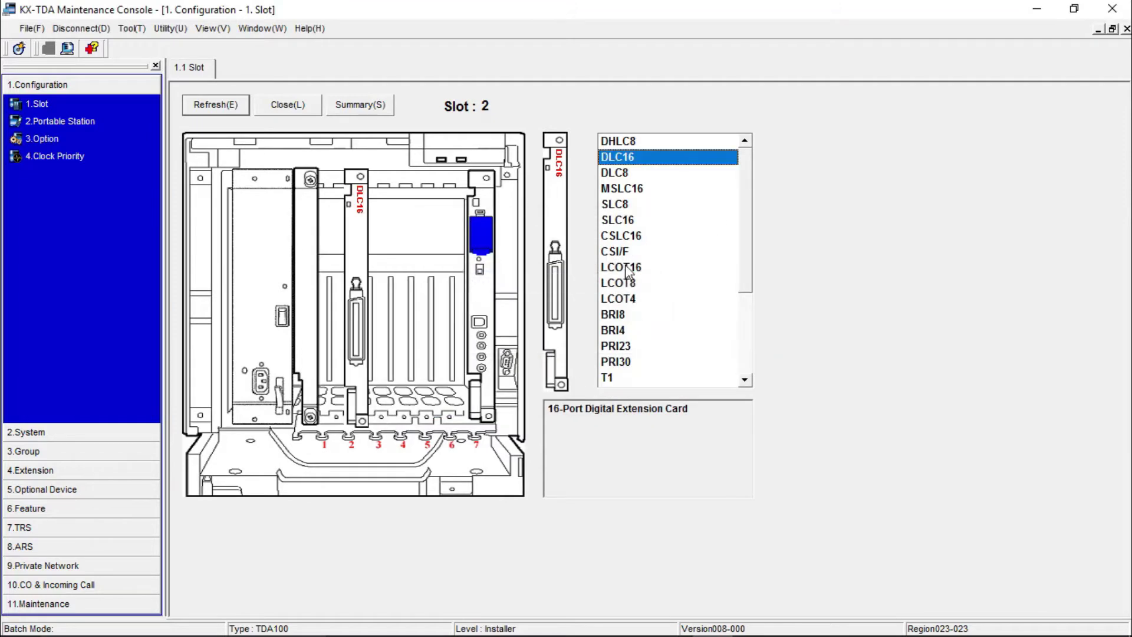
{"action": "left_click_drag", "start_coordinate": [625, 304], "coordinate": [409, 247]}
{"action": "left_click", "coordinate": [526, 399]}
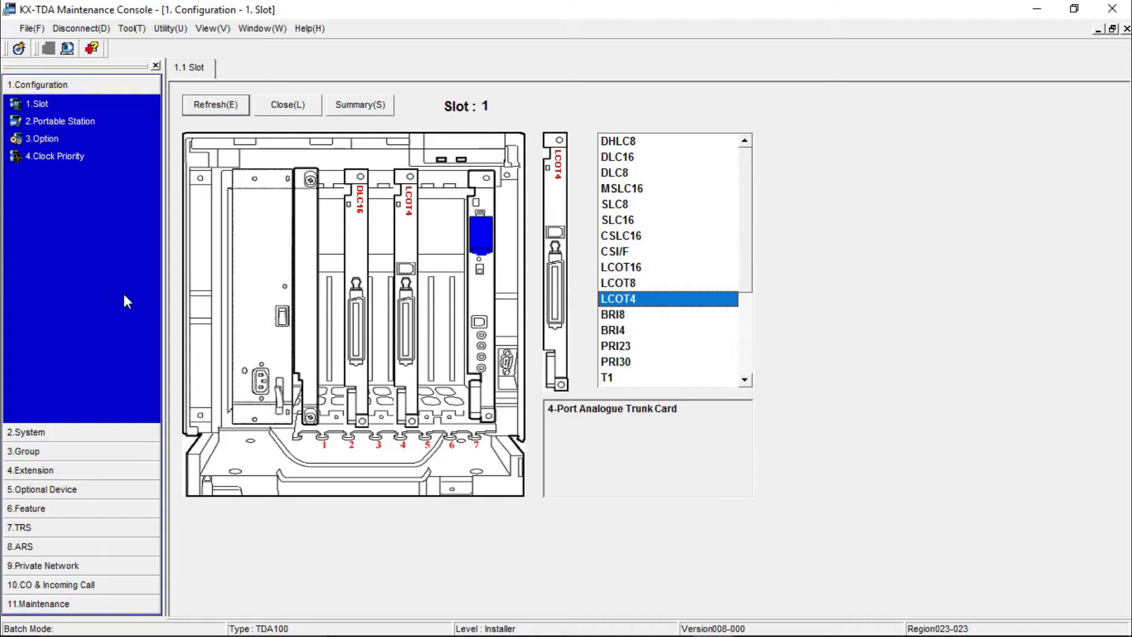
{"action": "left_click", "coordinate": [287, 105]}
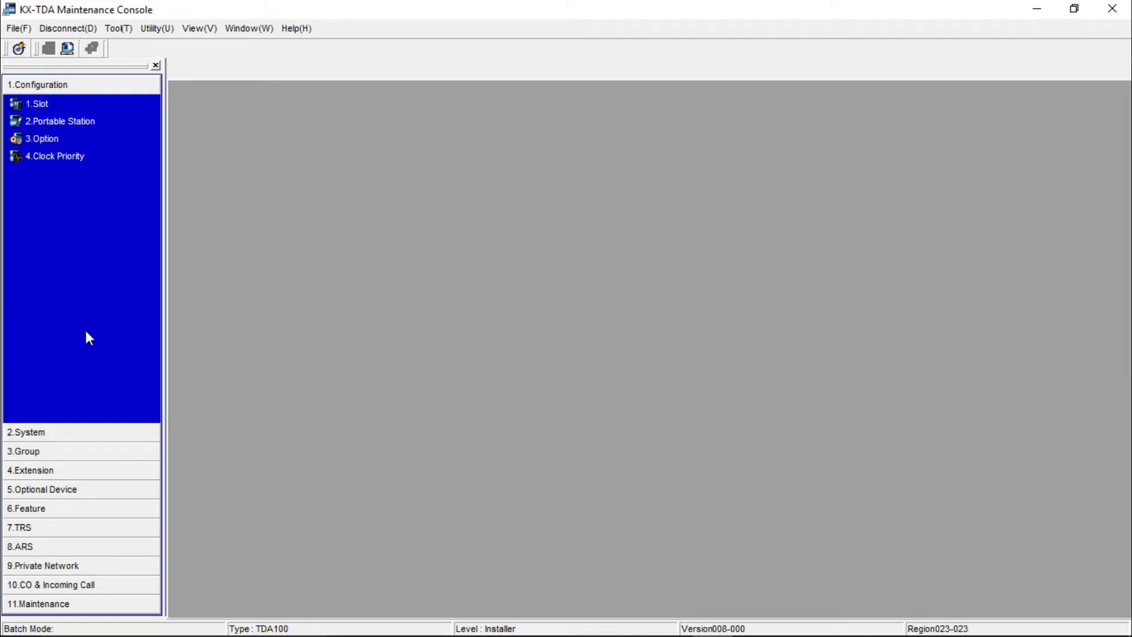
- Move past the ARS system settings and open the TRS Denied Code table
{"action": "left_click", "coordinate": [34, 527]}
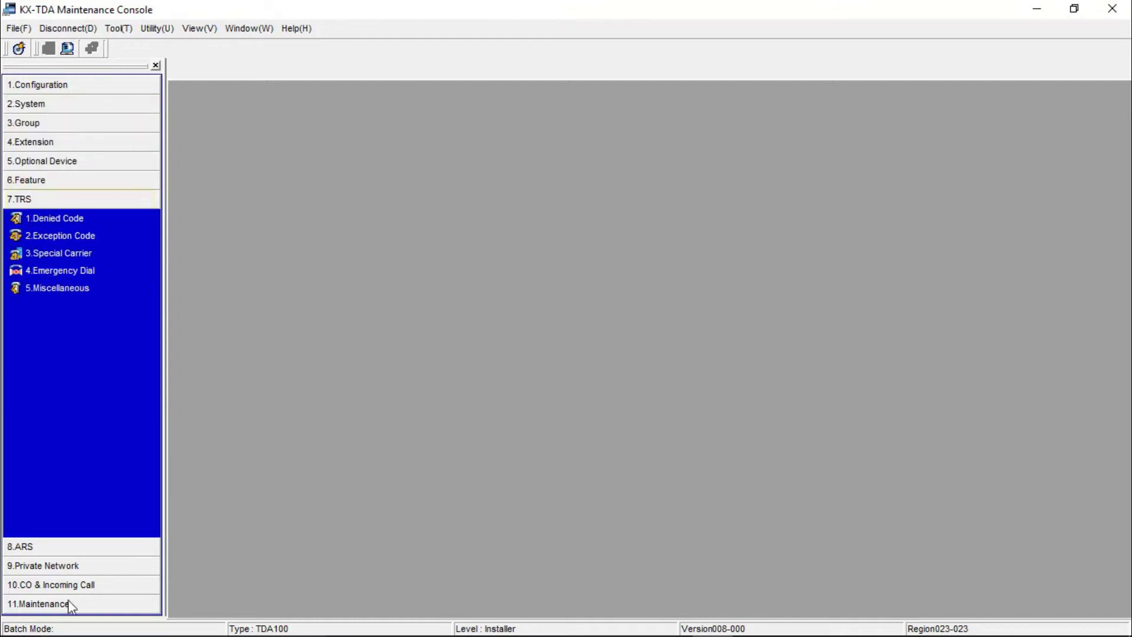
{"action": "left_click", "coordinate": [59, 546]}
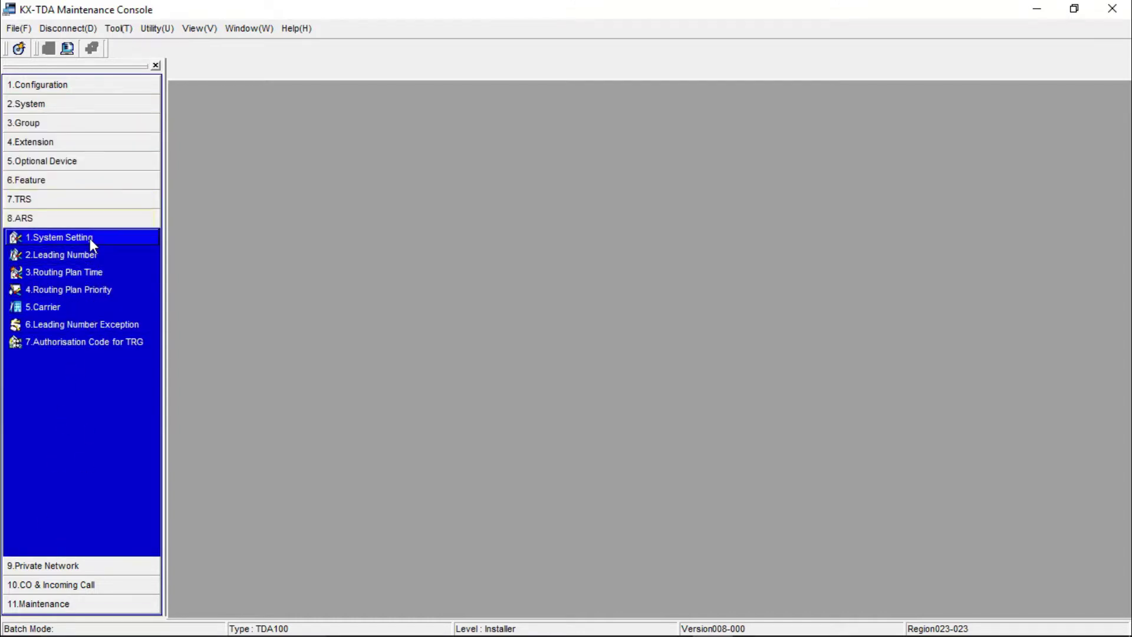
{"action": "left_click", "coordinate": [89, 238]}
{"action": "left_click", "coordinate": [285, 105]}
{"action": "left_click", "coordinate": [65, 180]}
{"action": "left_click", "coordinate": [80, 526]}
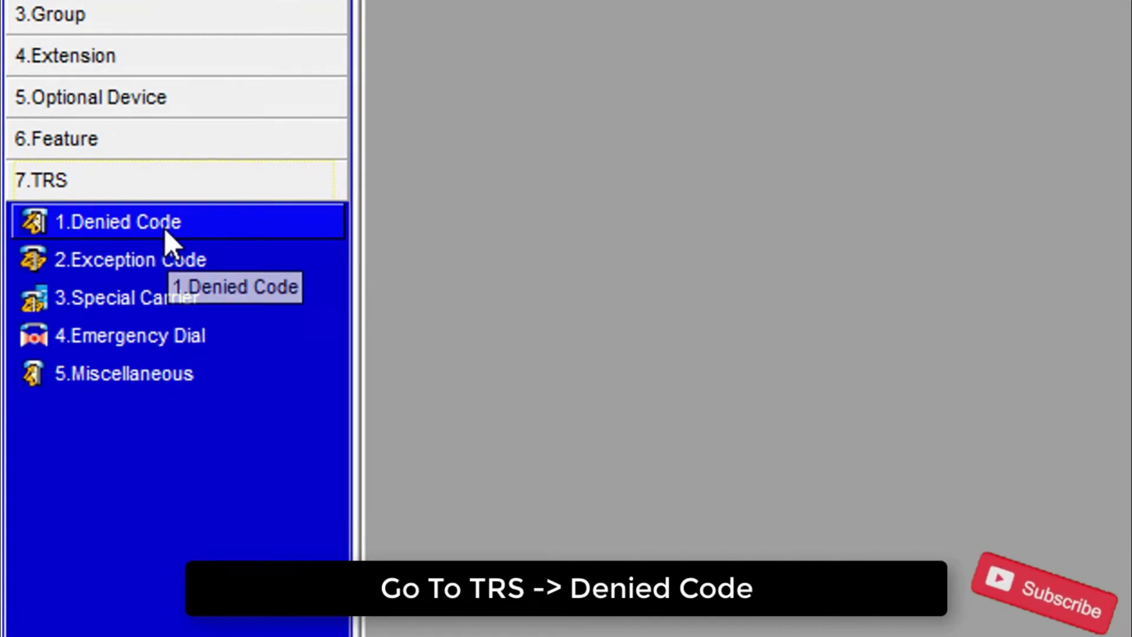
{"action": "left_click", "coordinate": [165, 227]}
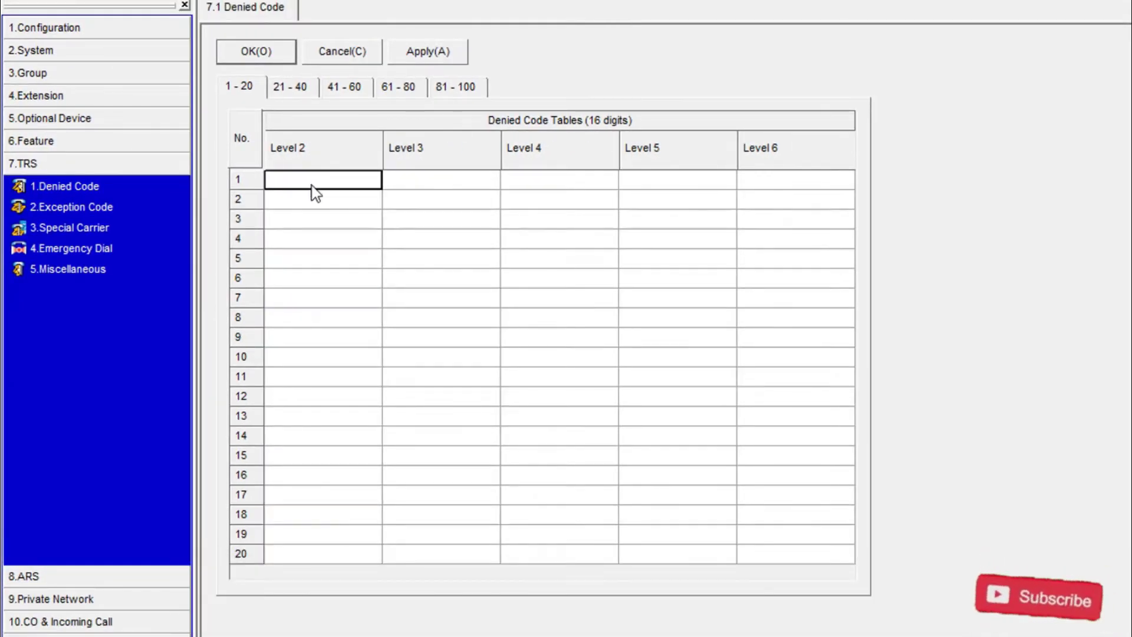
- Deny 0 for Level 2, 00 for Level 3, and 0 and 00 for Level 4, then apply
{"action": "type", "text": "0"}
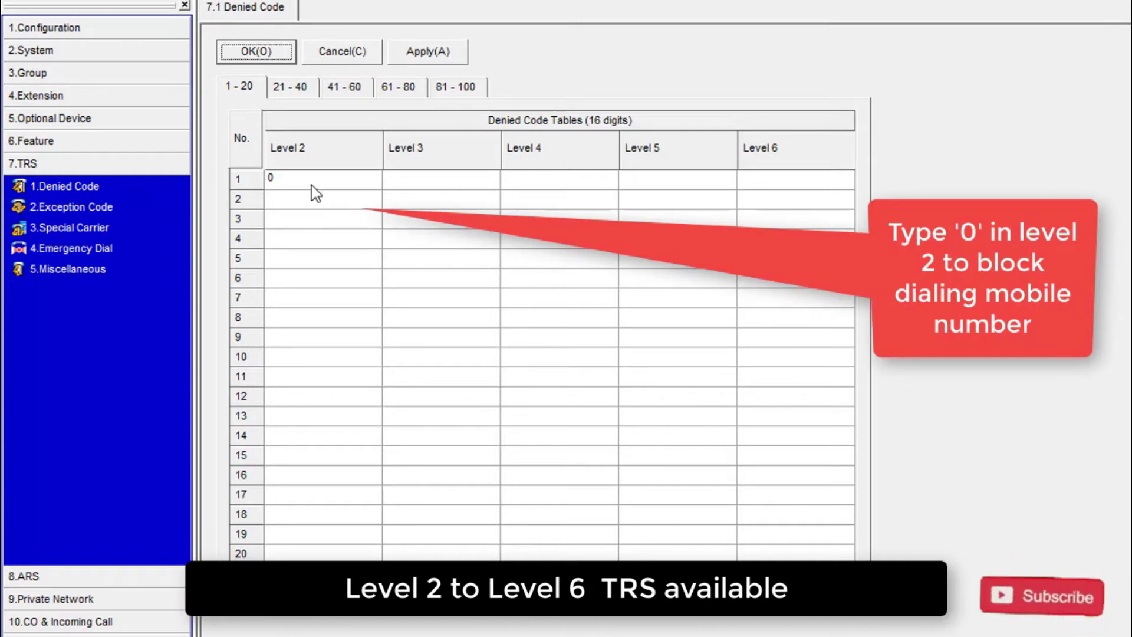
{"action": "left_click", "coordinate": [420, 181]}
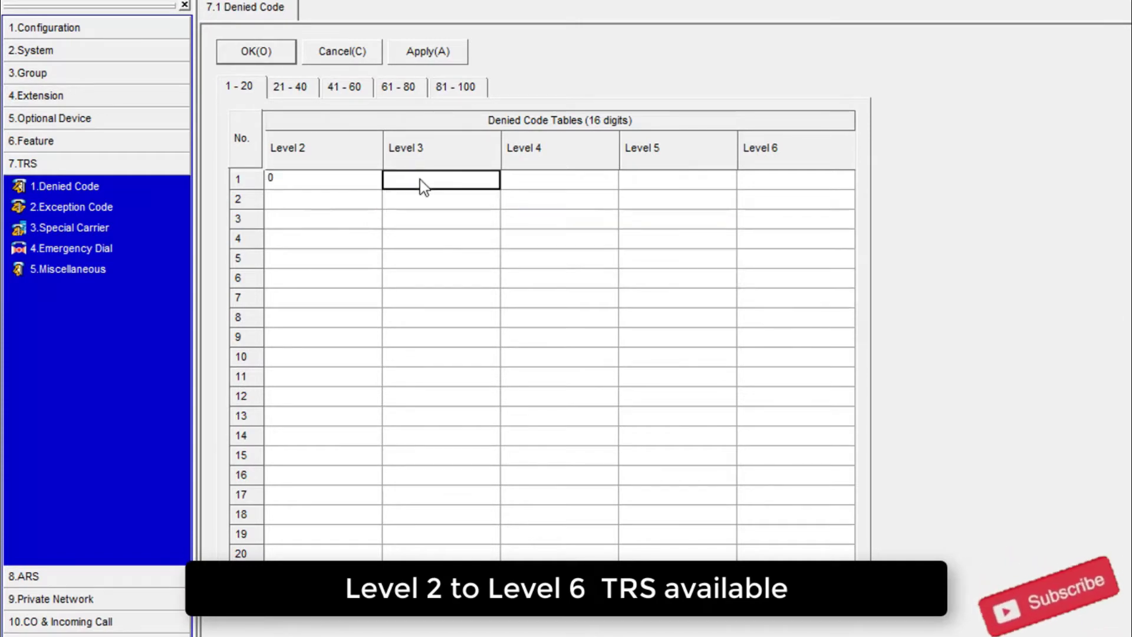
{"action": "type", "text": "00"}
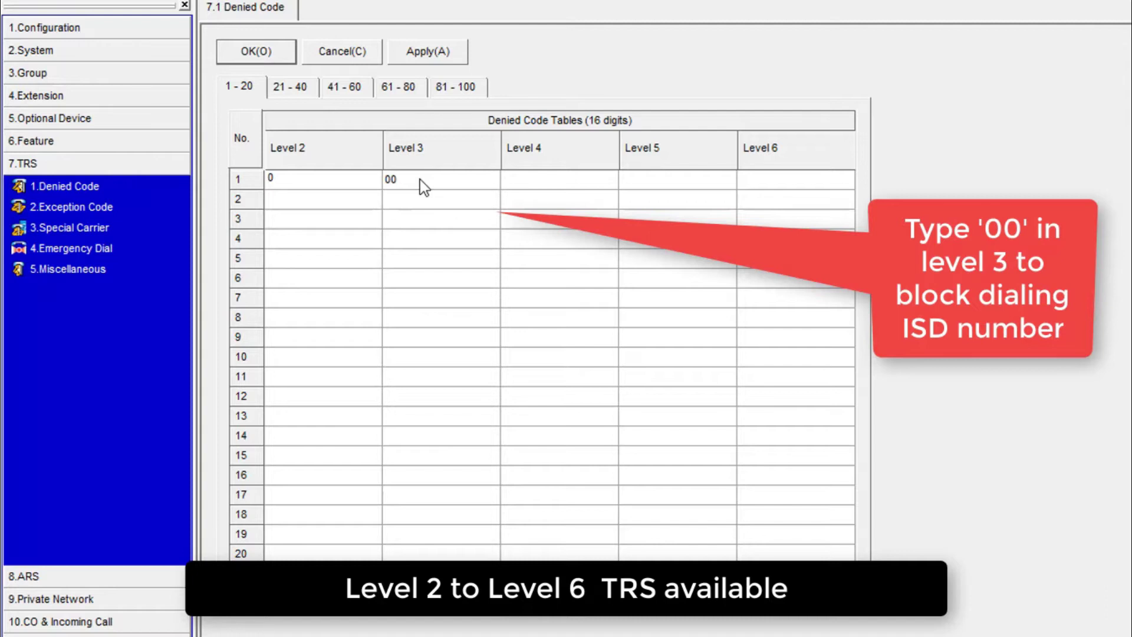
{"action": "left_click", "coordinate": [533, 180]}
{"action": "type", "text": "0"}
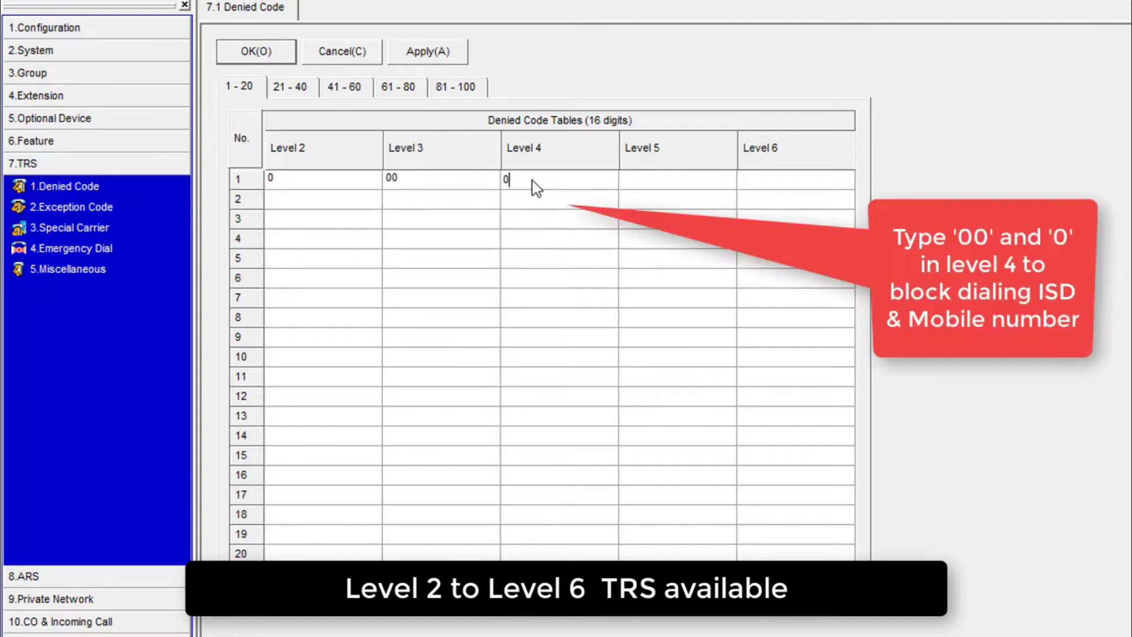
{"action": "left_click", "coordinate": [528, 200]}
{"action": "type", "text": "00"}
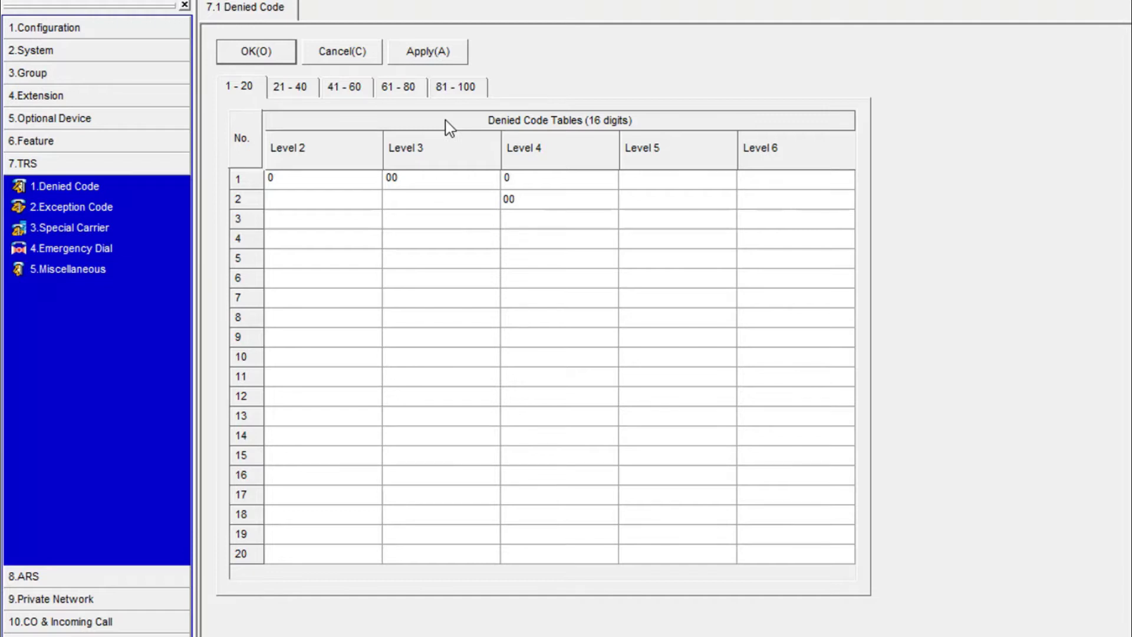
{"action": "left_click", "coordinate": [449, 51]}
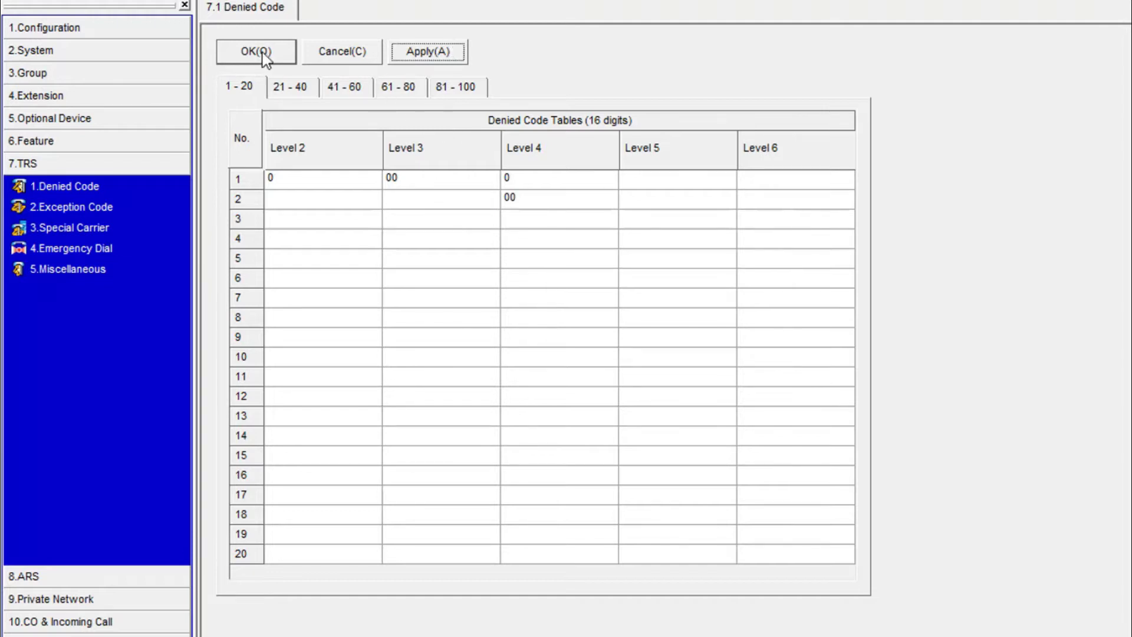
{"action": "key", "text": "alt+o"}
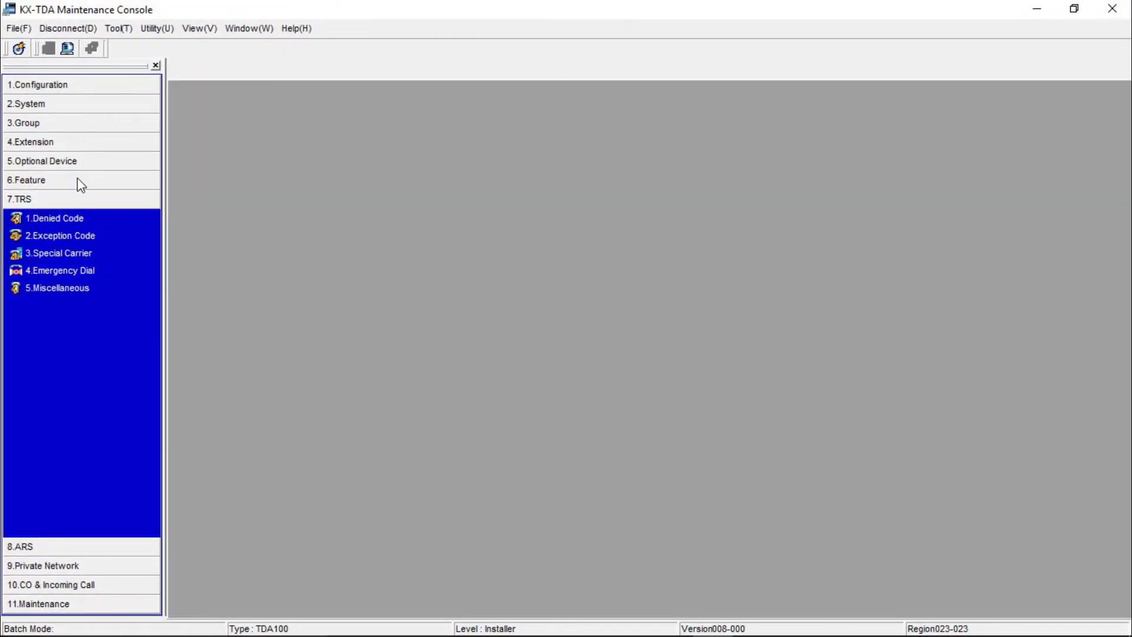
- Open the System > Class of Service > COS Settings grid
{"action": "left_click", "coordinate": [77, 180]}
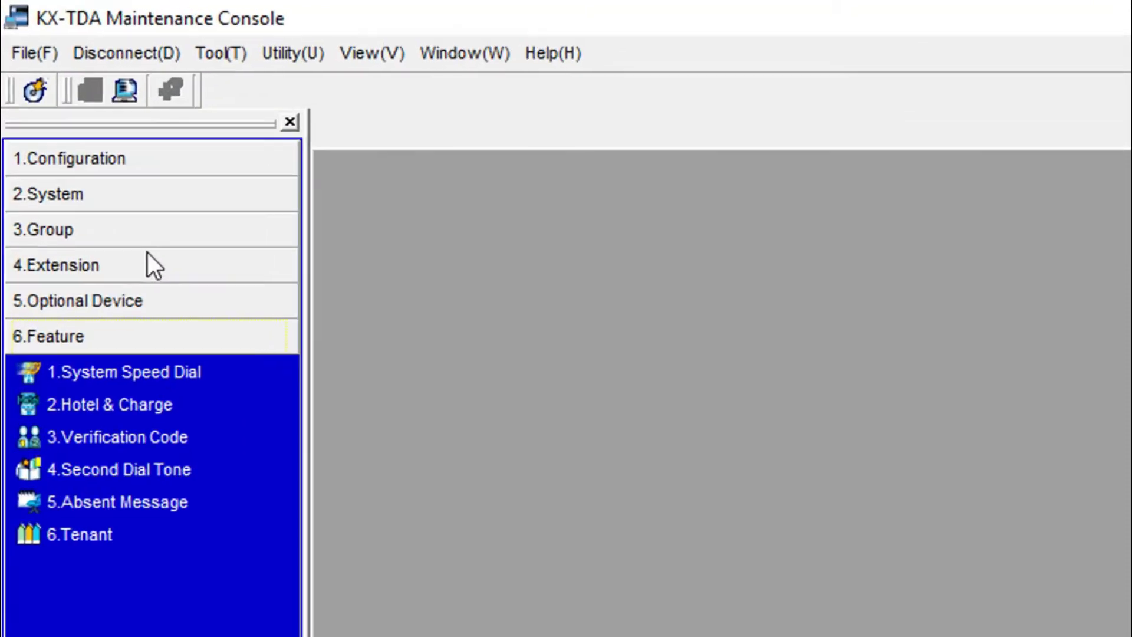
{"action": "left_click", "coordinate": [156, 195]}
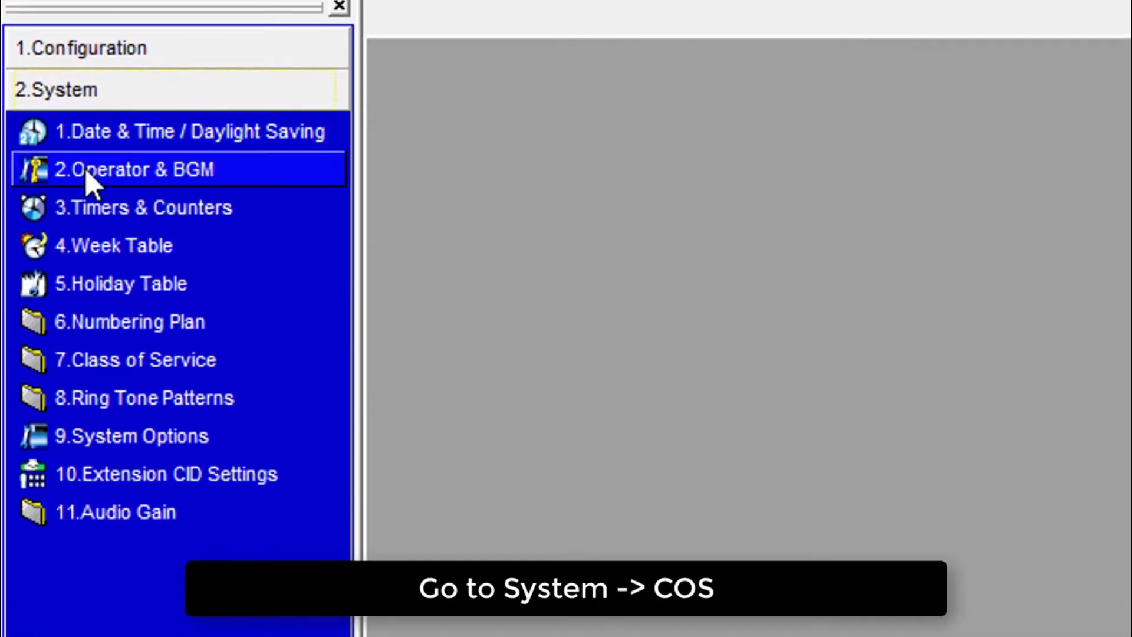
{"action": "left_click", "coordinate": [101, 359]}
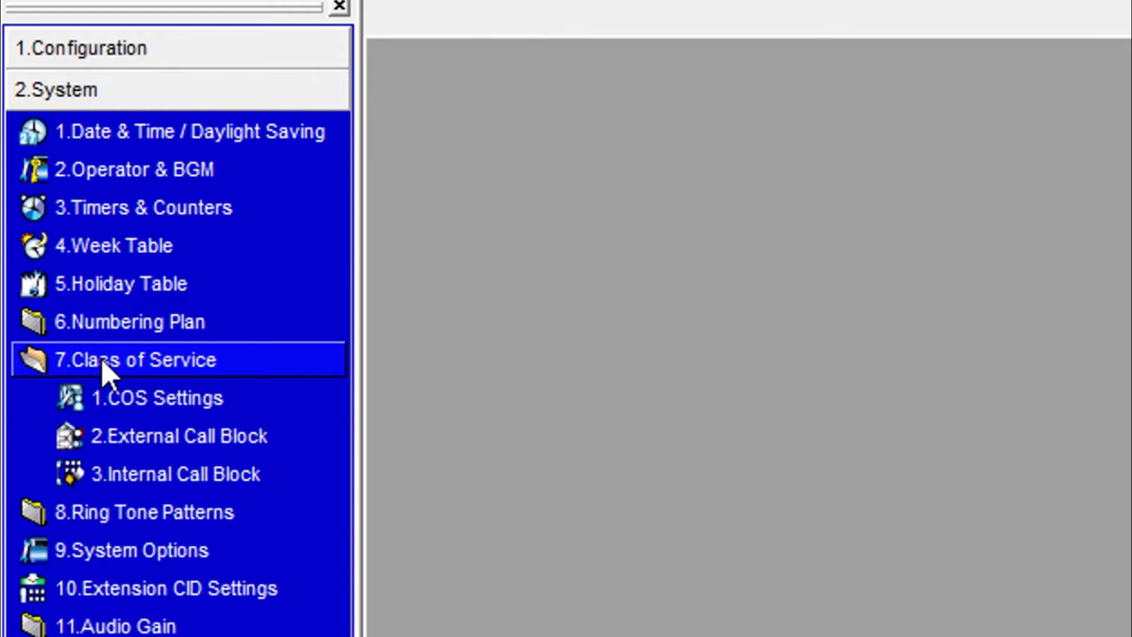
{"action": "left_click", "coordinate": [125, 396]}
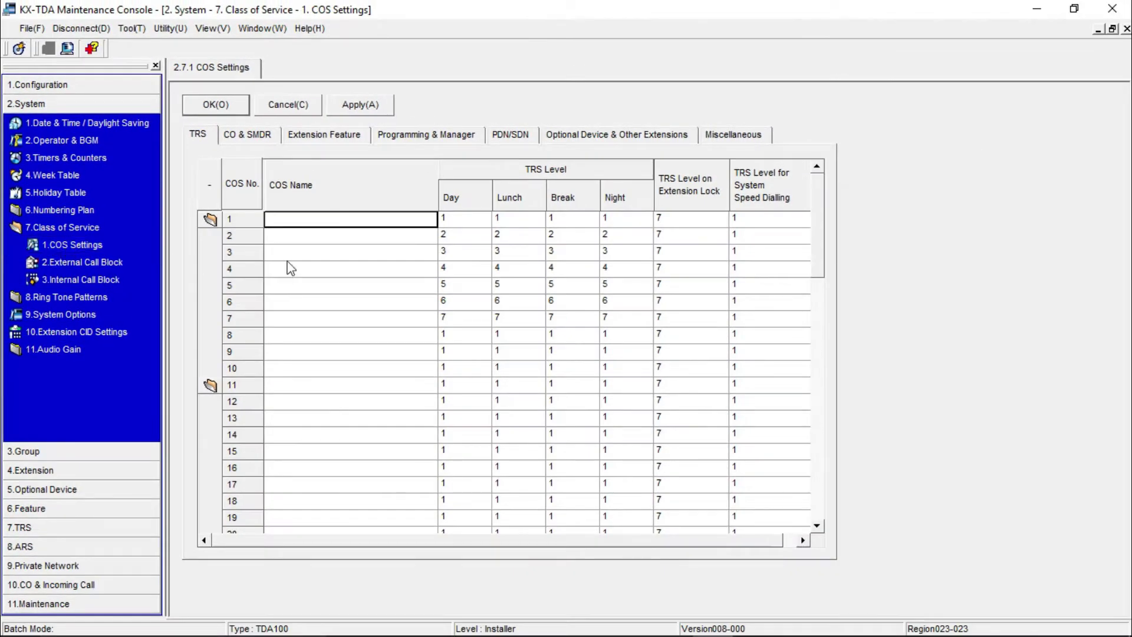
- Name COS 2 'mOBILE CALL BLOCK', fixing the misspelled ending
{"action": "left_click", "coordinate": [358, 236]}
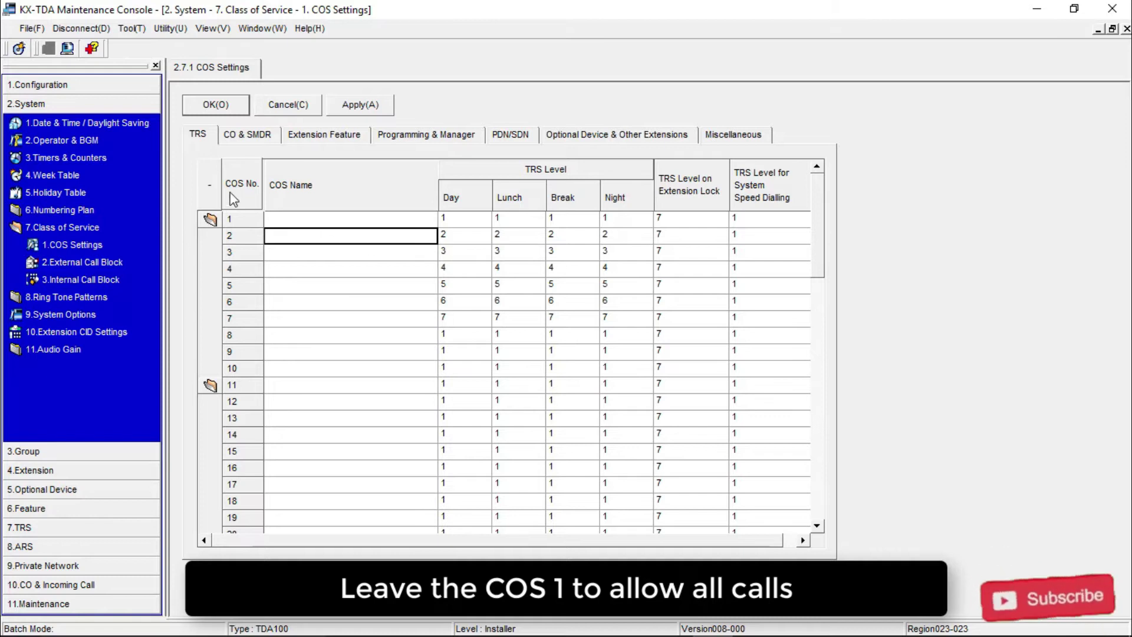
{"action": "left_click", "coordinate": [293, 235]}
{"action": "type", "text": "mOBILE CALL BLOK"}
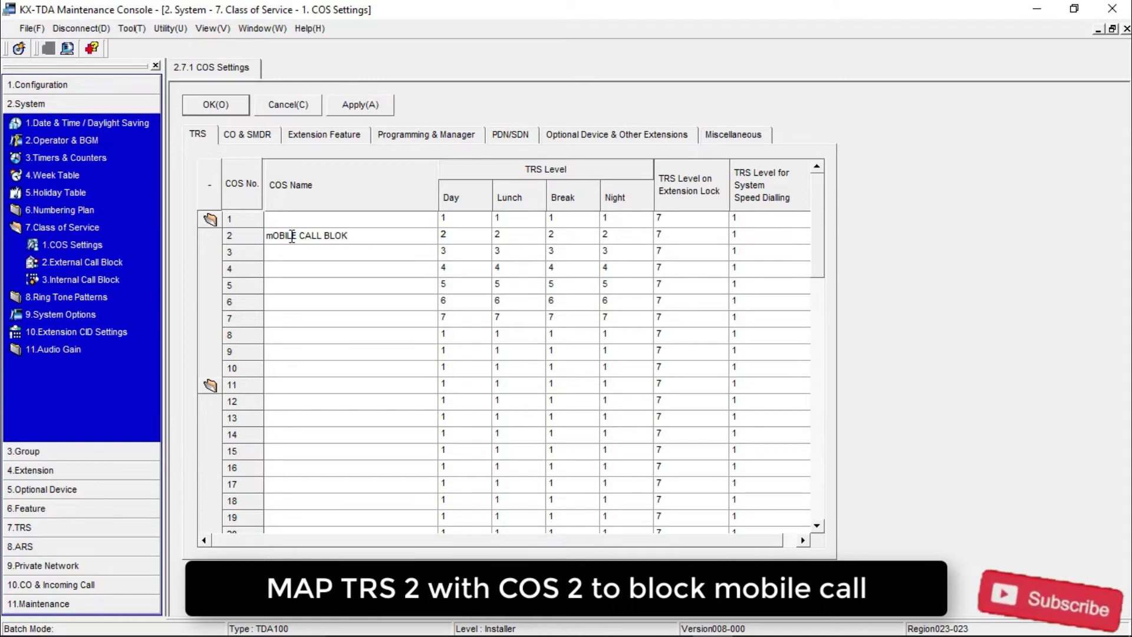
{"action": "key", "text": "BackSpace"}
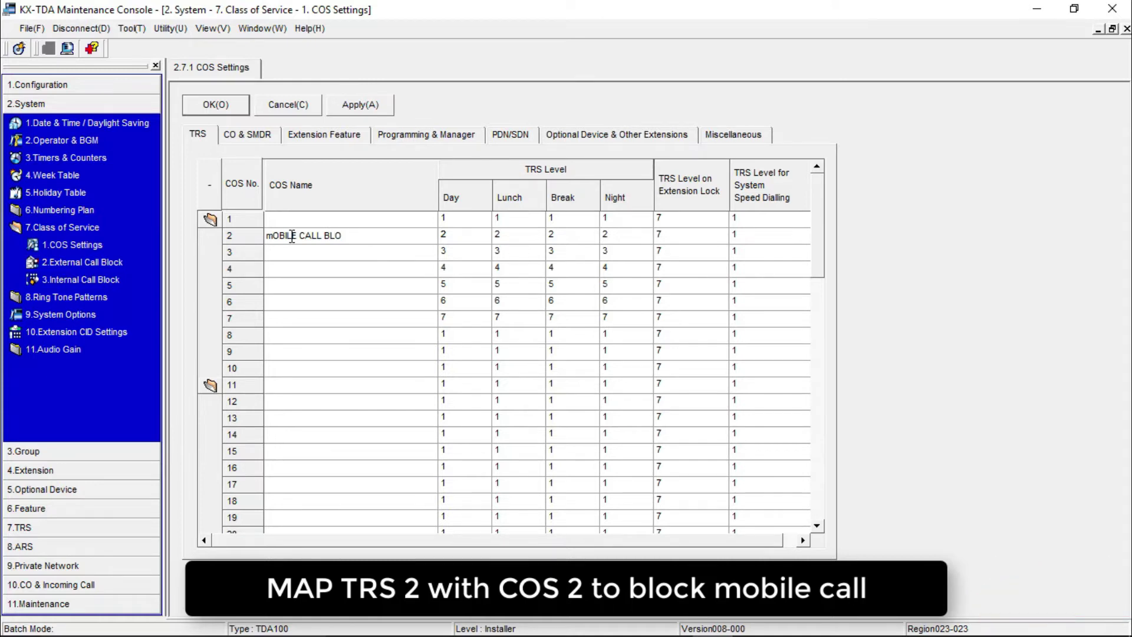
{"action": "type", "text": "CK"}
{"action": "left_click", "coordinate": [479, 237]}
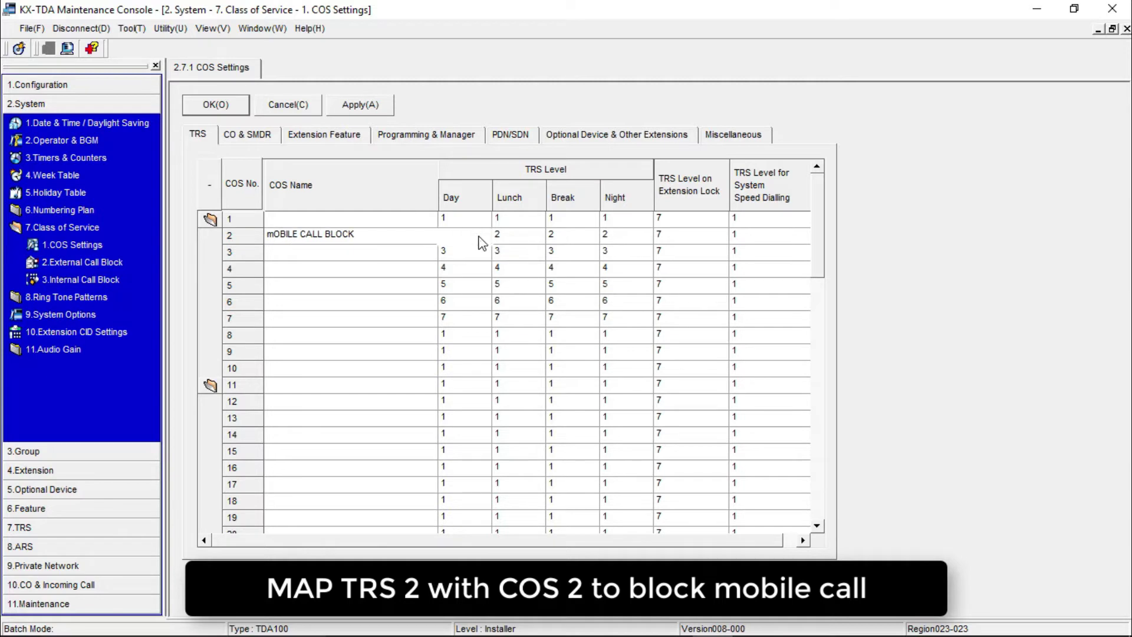
- Keep COS 2's daytime TRS at 2 and set its extension-lock and speed-dialling levels to 2
{"action": "left_click", "coordinate": [483, 235]}
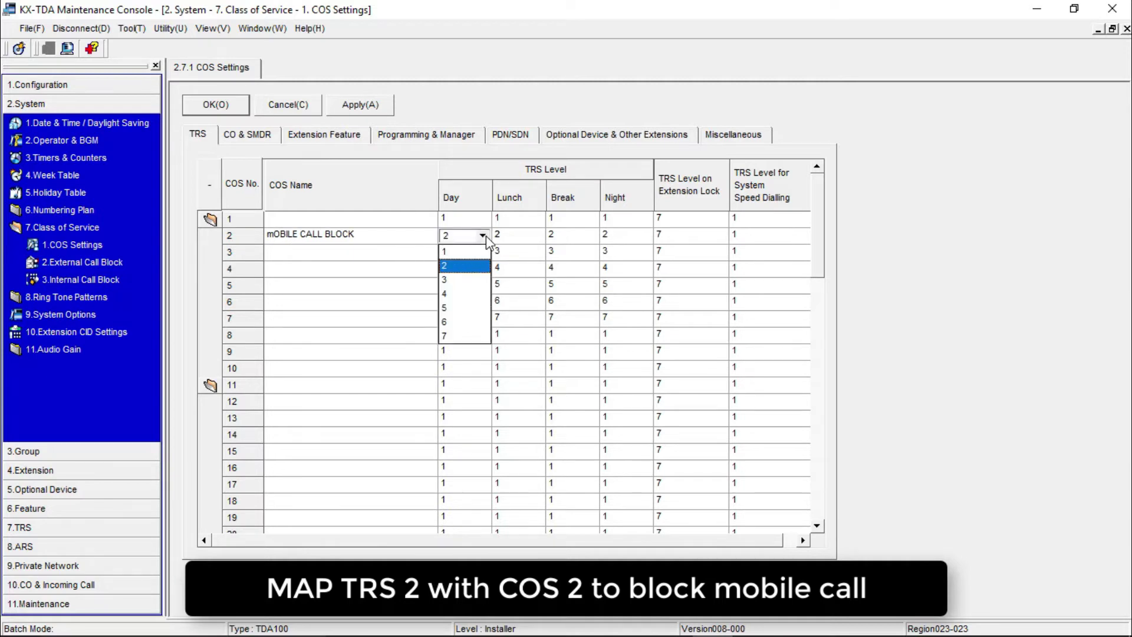
{"action": "left_click", "coordinate": [485, 236]}
{"action": "left_click", "coordinate": [690, 237]}
{"action": "left_click", "coordinate": [719, 236]}
{"action": "left_click", "coordinate": [712, 263]}
{"action": "left_click", "coordinate": [718, 235]}
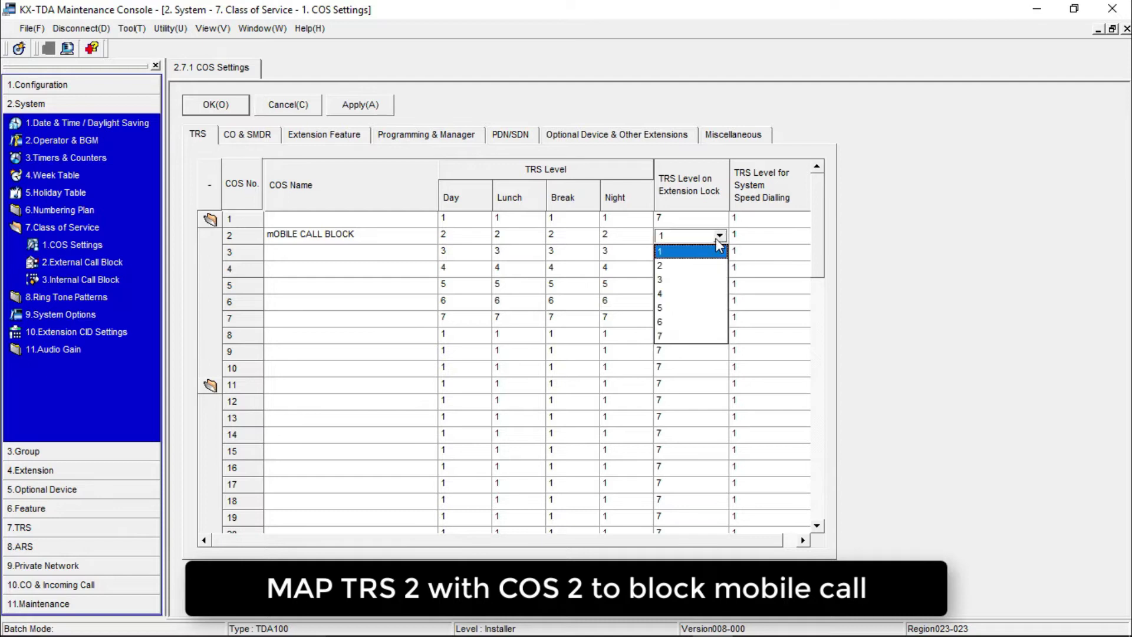
{"action": "left_click", "coordinate": [752, 237]}
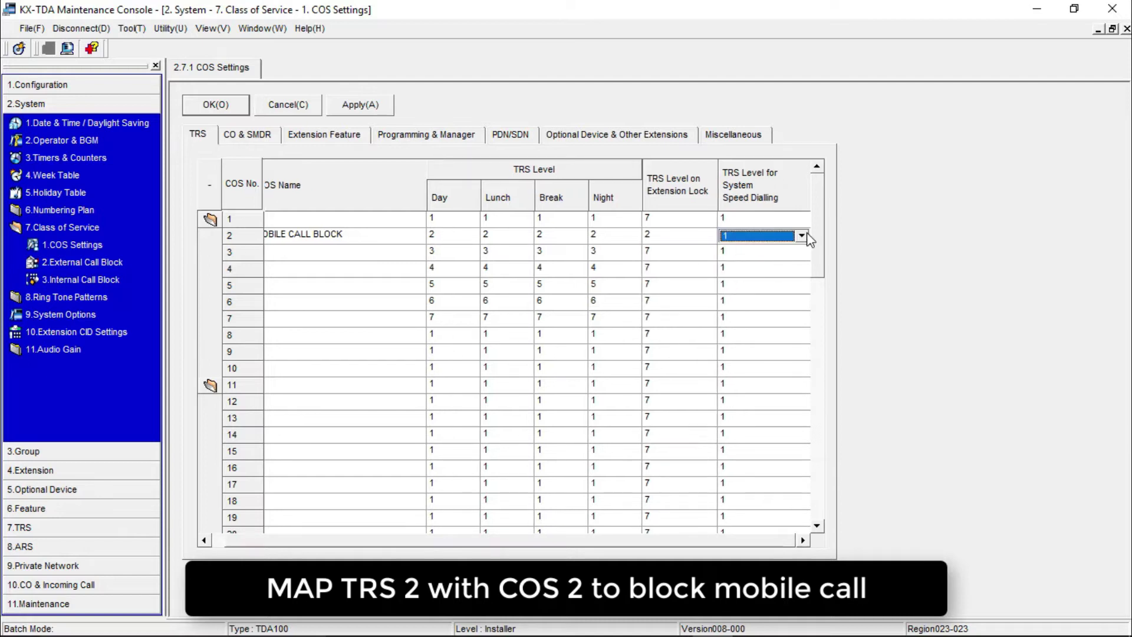
{"action": "left_click", "coordinate": [802, 237]}
{"action": "left_click", "coordinate": [737, 263]}
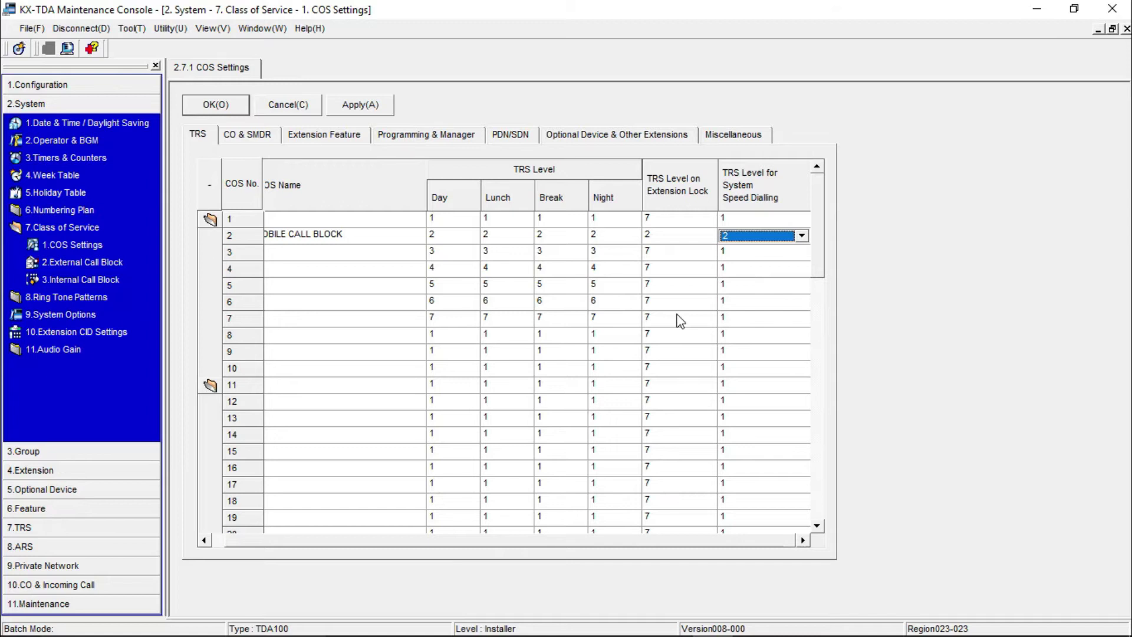
{"action": "left_click_drag", "start_coordinate": [549, 541], "coordinate": [374, 543]}
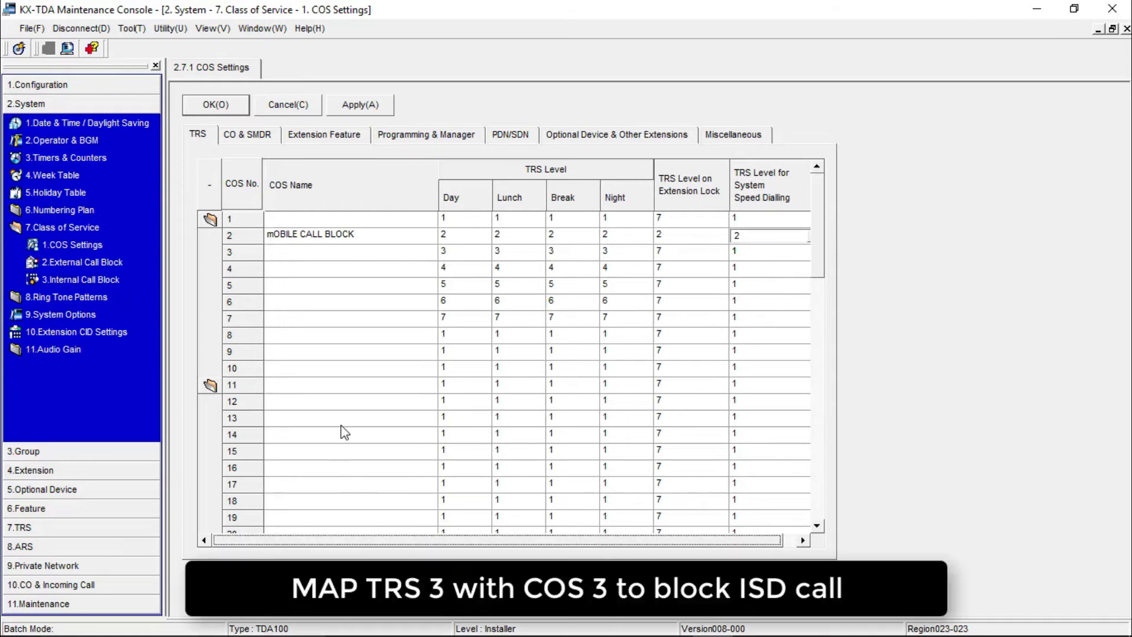
- Name COS 3 'iNTERNATIONAL CALL B' and set its extension-lock and speed-dialling levels to 3
{"action": "left_click", "coordinate": [387, 255]}
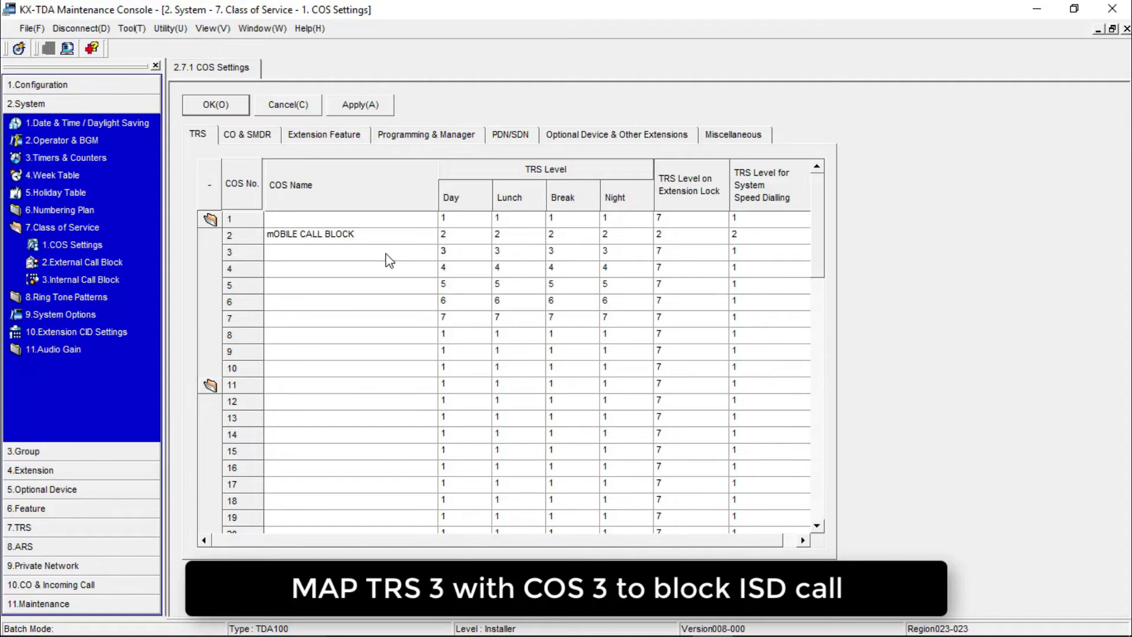
{"action": "type", "text": "iNTERNATIONAL CALL B"}
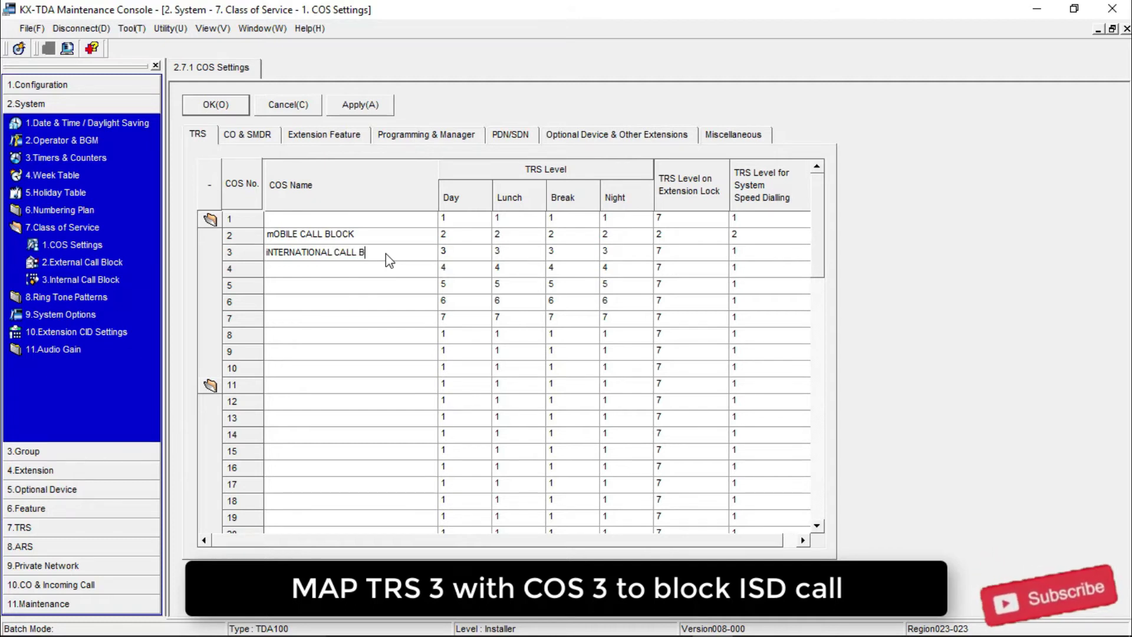
{"action": "left_click", "coordinate": [483, 253]}
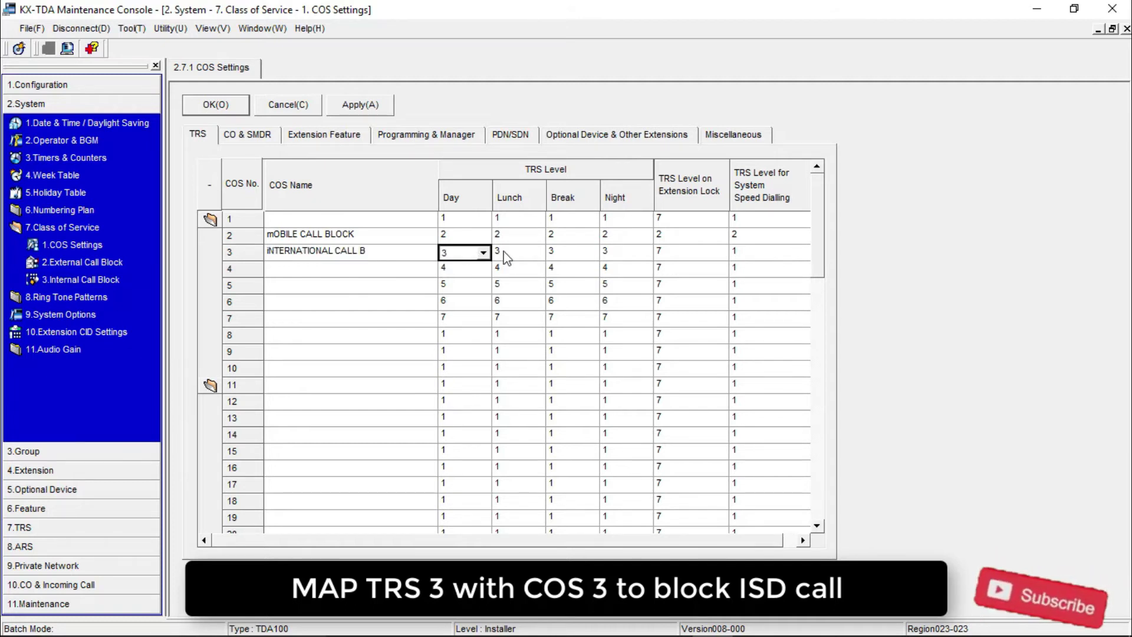
{"action": "left_click", "coordinate": [595, 253]}
{"action": "left_click", "coordinate": [719, 253]}
{"action": "left_click", "coordinate": [719, 253]}
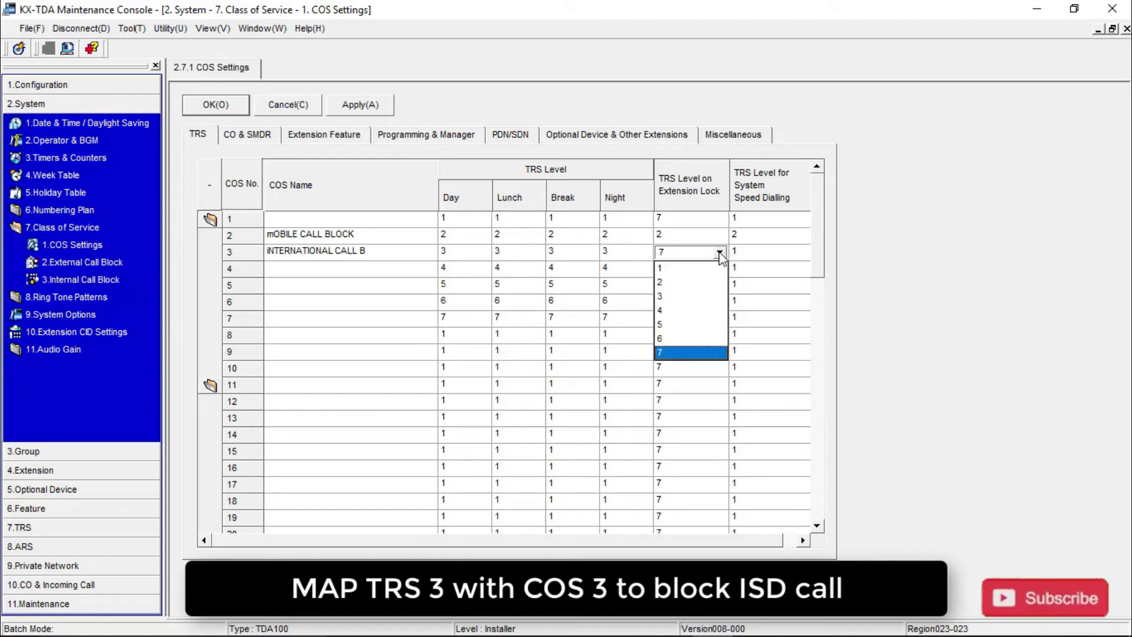
{"action": "left_click", "coordinate": [707, 295]}
{"action": "left_click", "coordinate": [777, 254]}
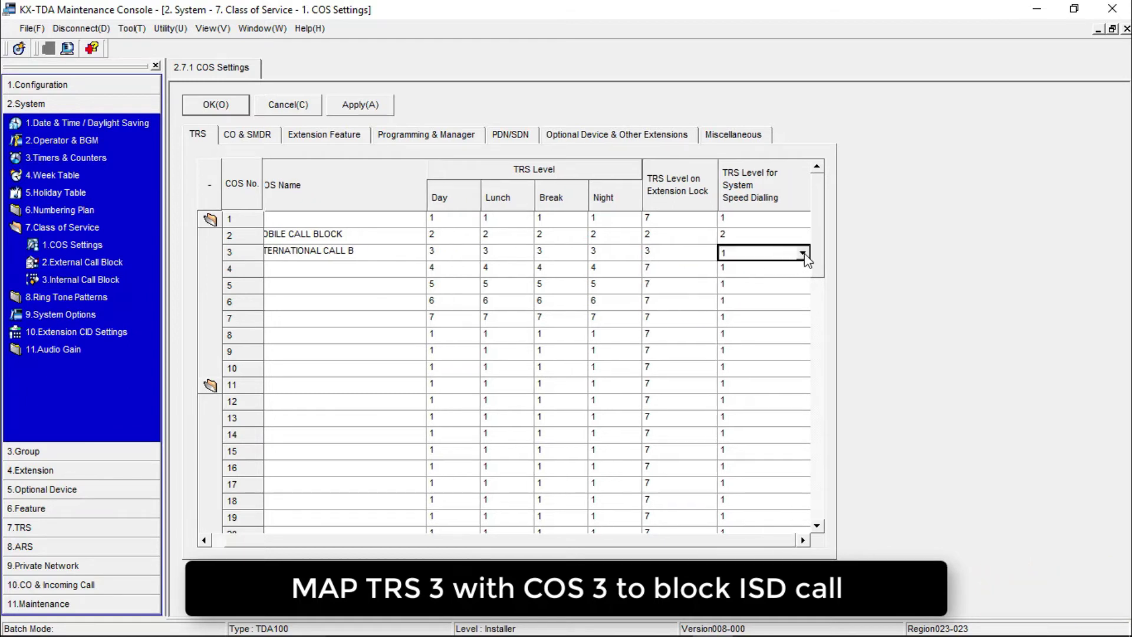
{"action": "left_click", "coordinate": [804, 252]}
{"action": "left_click", "coordinate": [787, 299]}
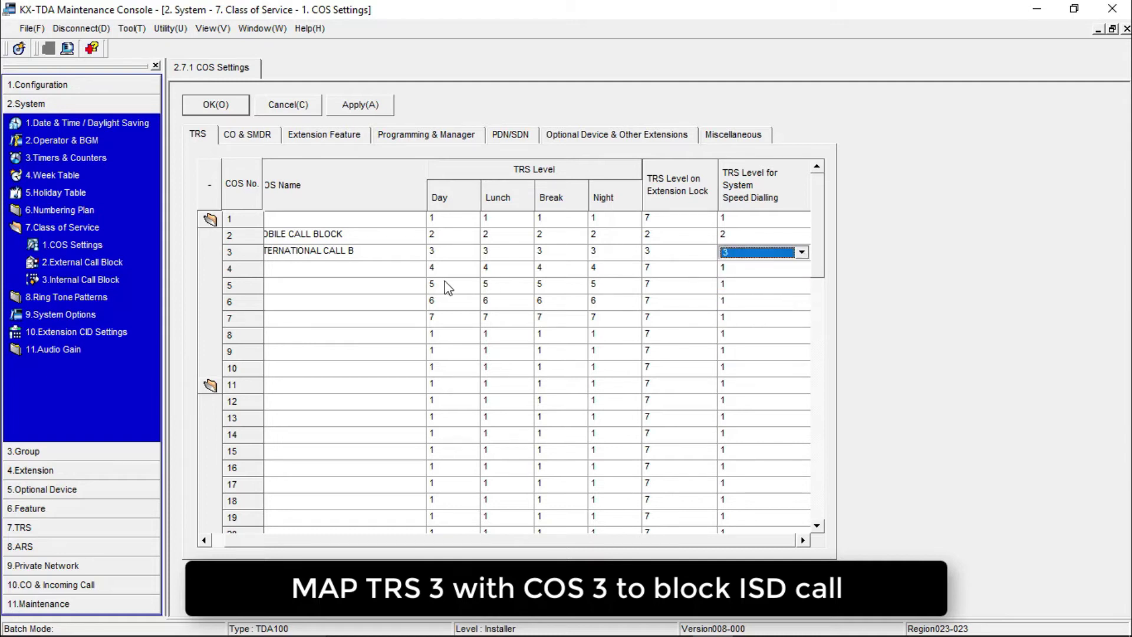
{"action": "left_click", "coordinate": [342, 275]}
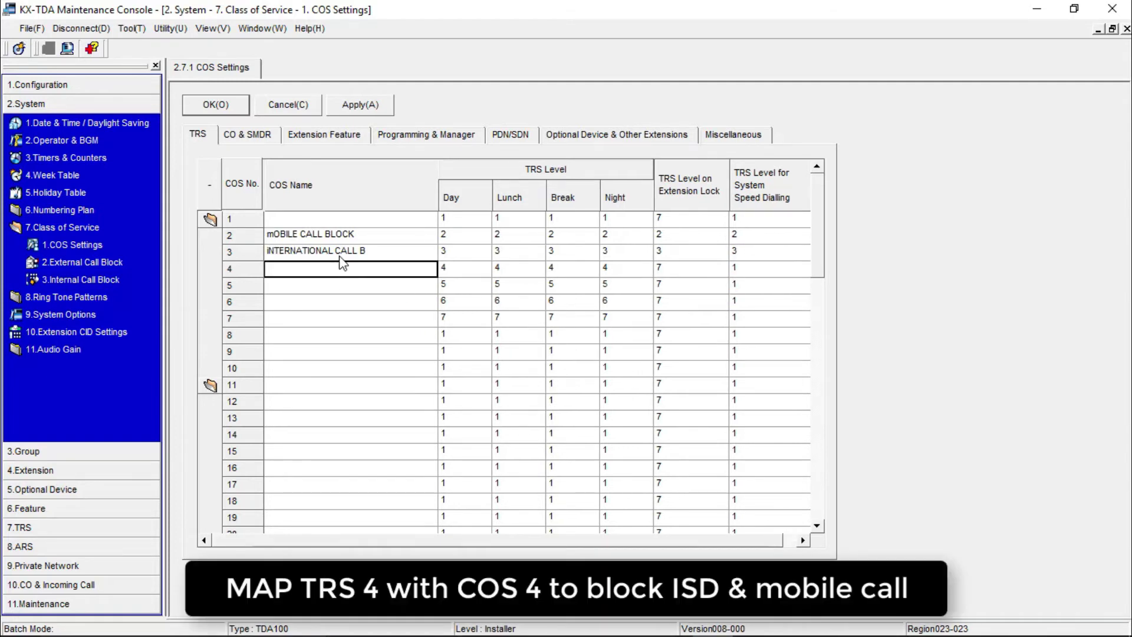
- Name COS 4 'Both mobile & ISD Bl' and set its extension-lock and speed-dialling levels to 4
{"action": "type", "text": "Both mobile & ISD Bl"}
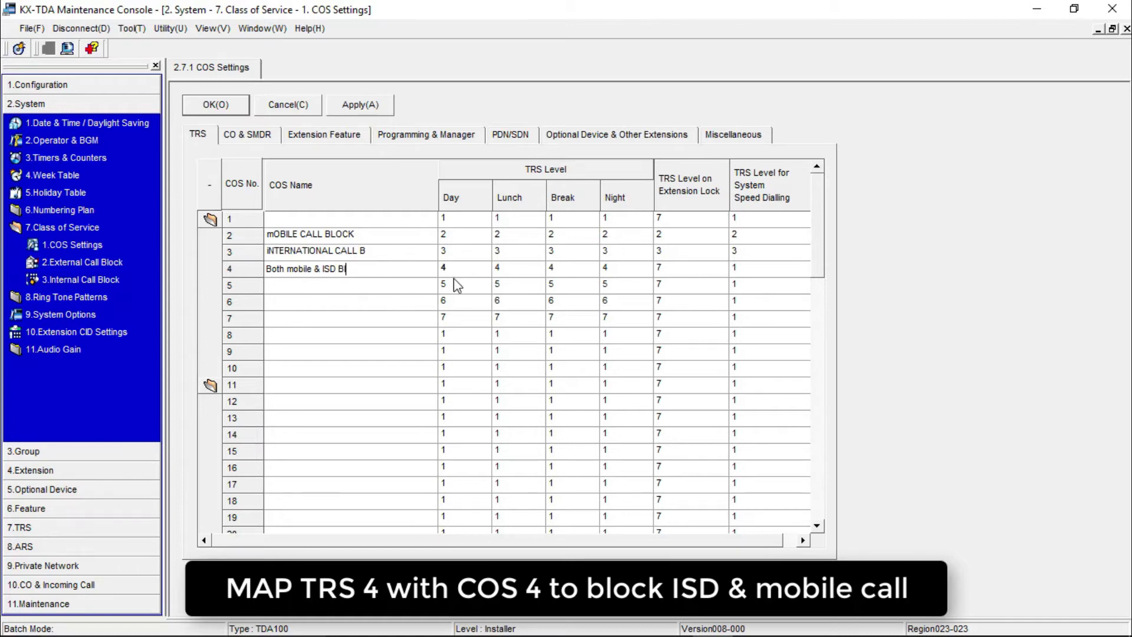
{"action": "left_click", "coordinate": [461, 270]}
{"action": "left_click", "coordinate": [528, 271]}
{"action": "left_click", "coordinate": [575, 270]}
{"action": "left_click", "coordinate": [628, 270]}
{"action": "left_click", "coordinate": [695, 271]}
{"action": "left_click", "coordinate": [719, 270]}
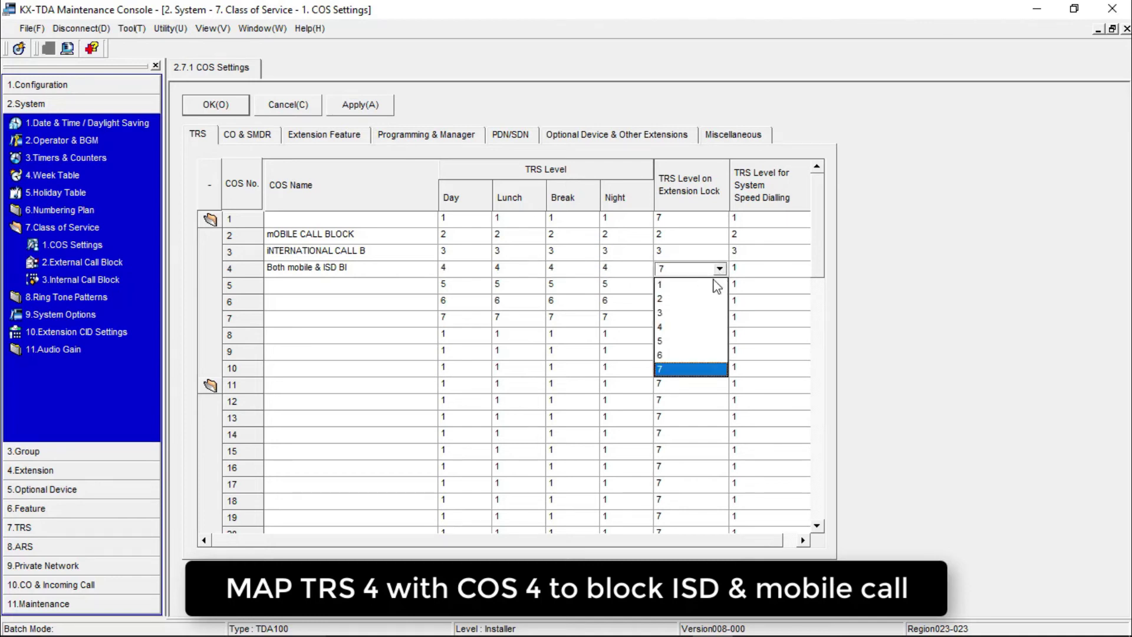
{"action": "left_click", "coordinate": [695, 321]}
{"action": "left_click", "coordinate": [761, 270]}
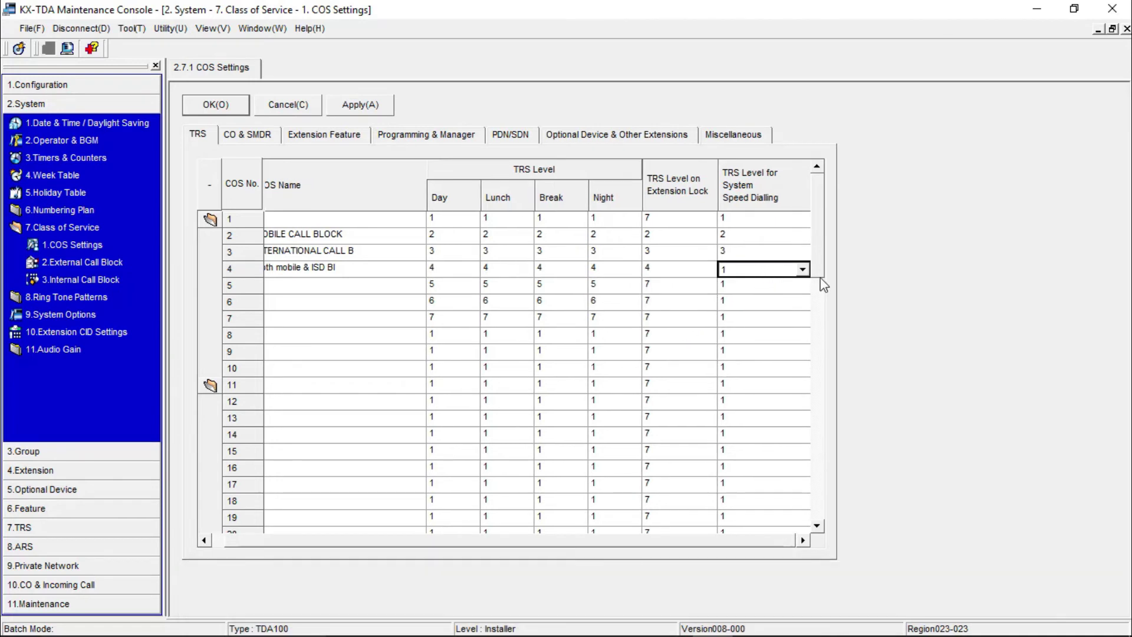
{"action": "left_click", "coordinate": [803, 269]}
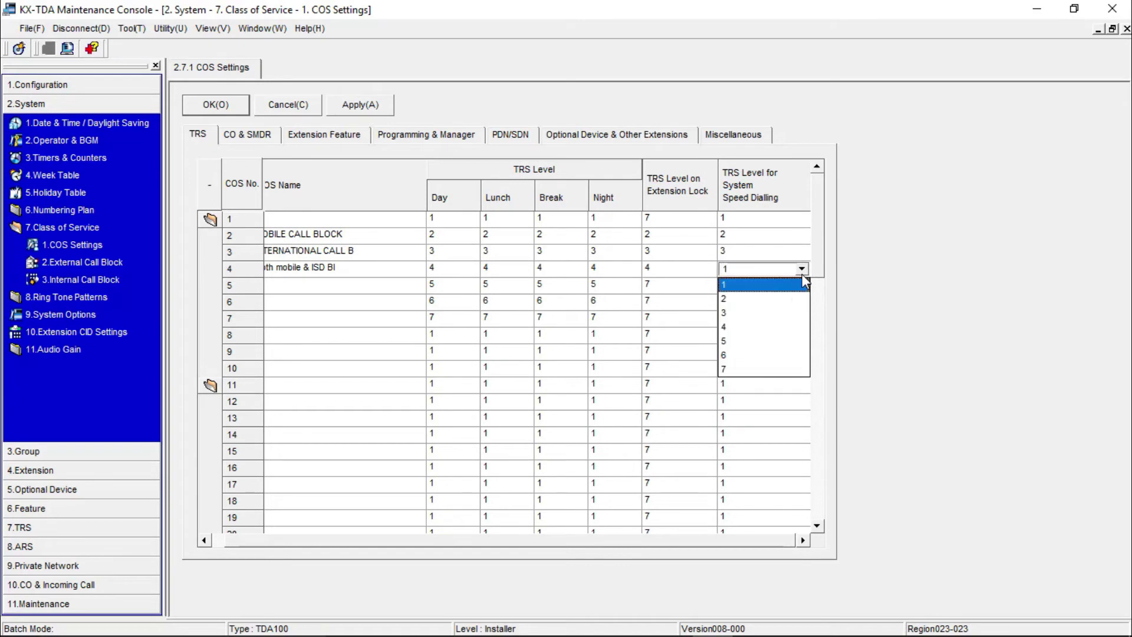
{"action": "left_click", "coordinate": [785, 323]}
{"action": "left_click_drag", "start_coordinate": [666, 548], "coordinate": [532, 544]}
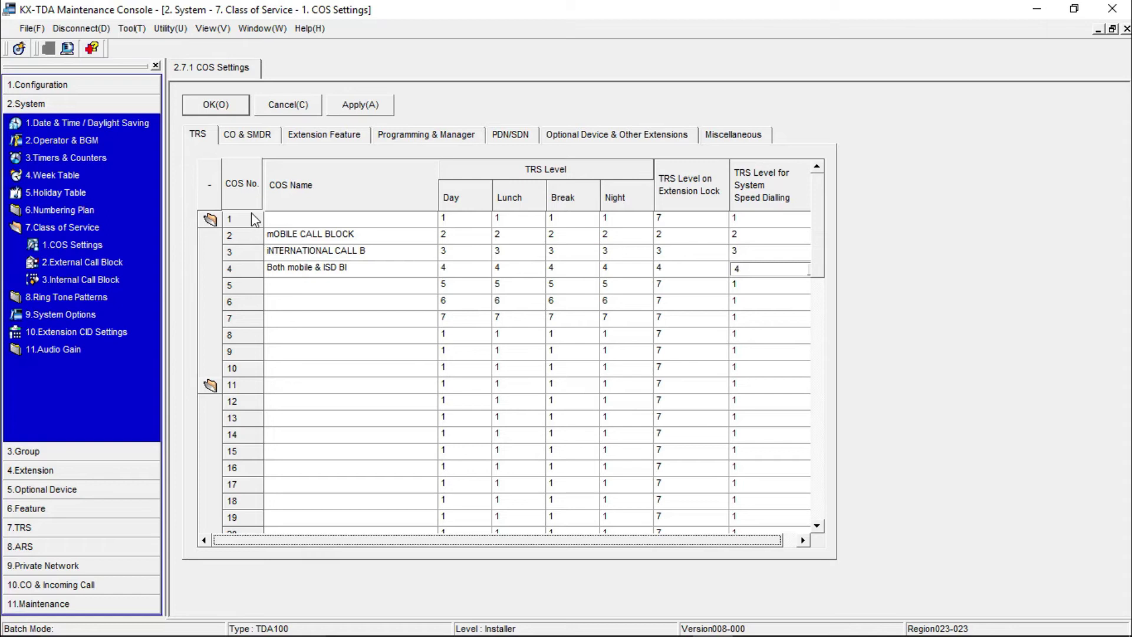
- Name COS 1 'Allow all calls', apply the COS settings and close them
{"action": "left_click", "coordinate": [317, 219]}
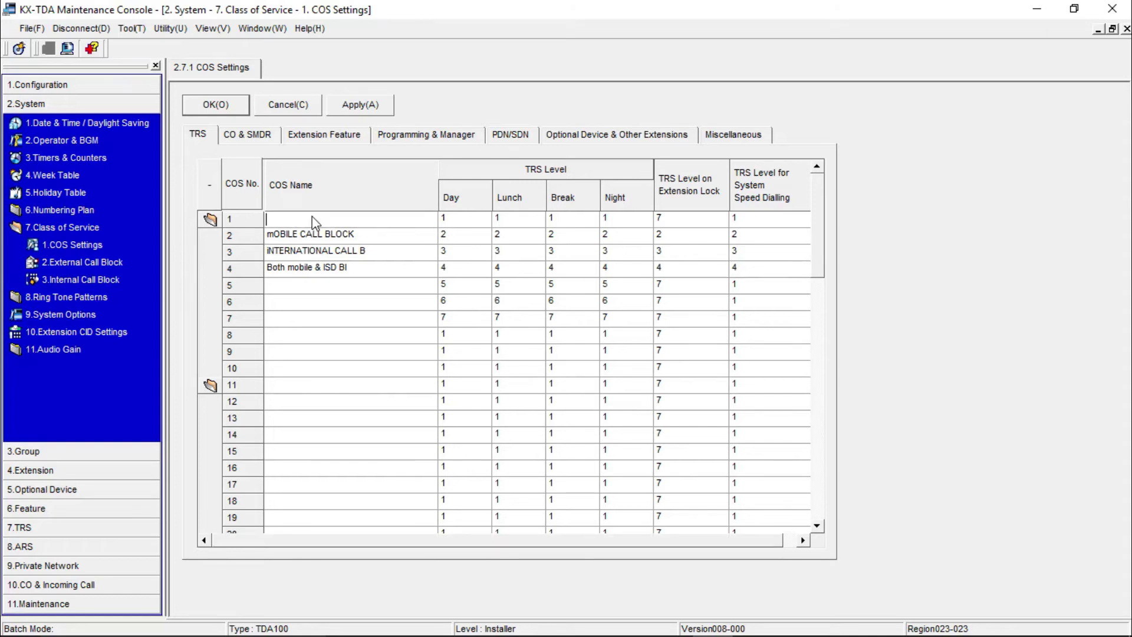
{"action": "type", "text": "Allow "}
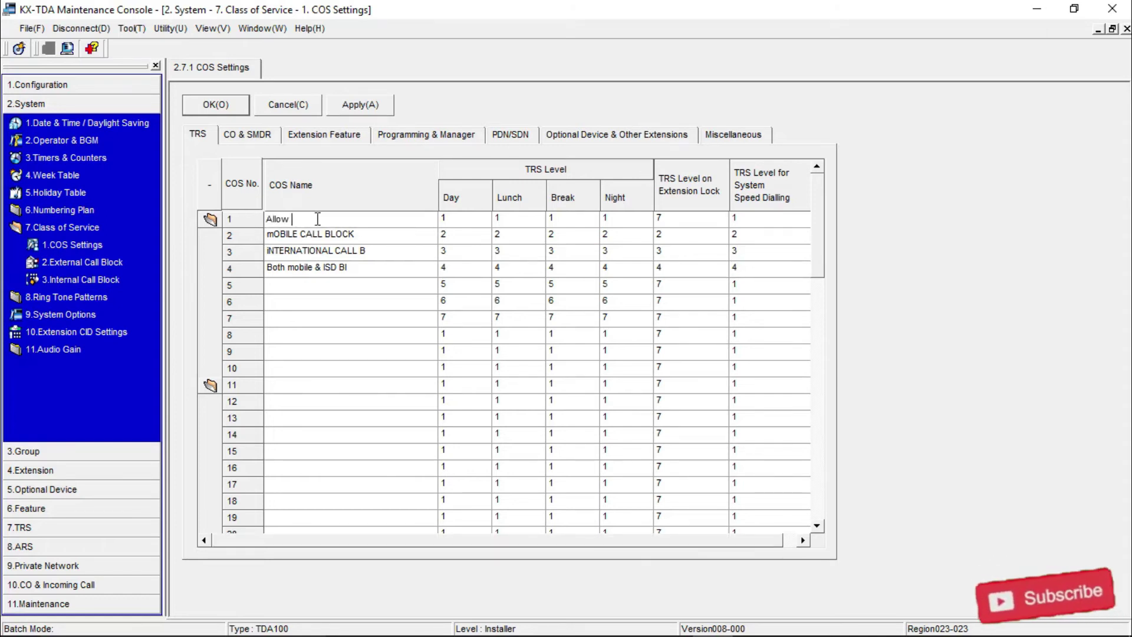
{"action": "type", "text": "all calls"}
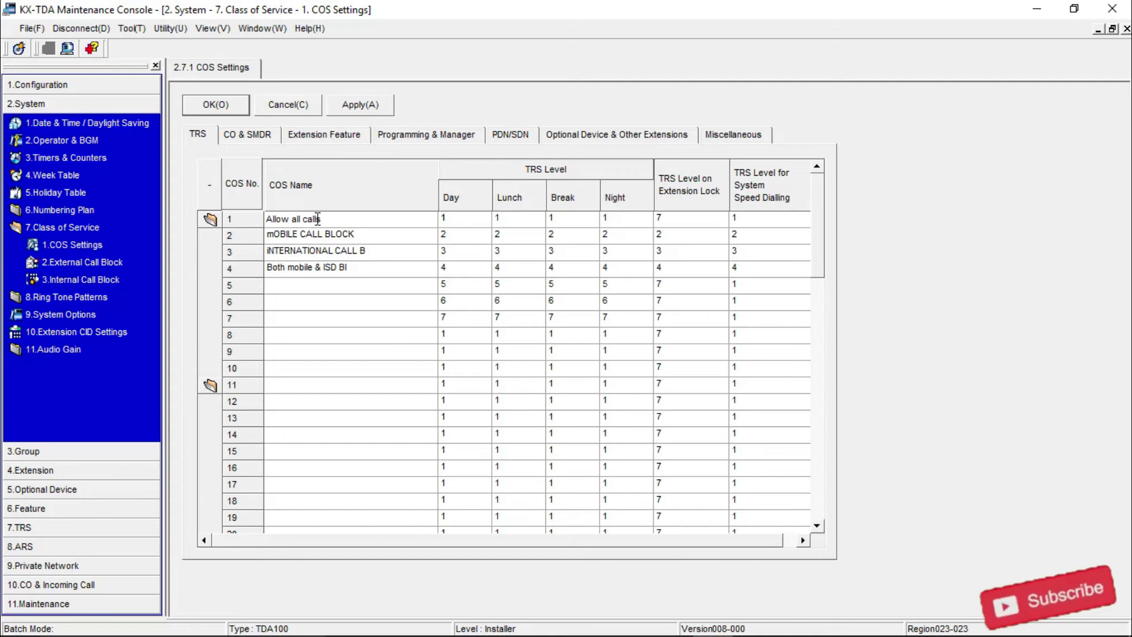
{"action": "left_click", "coordinate": [375, 109]}
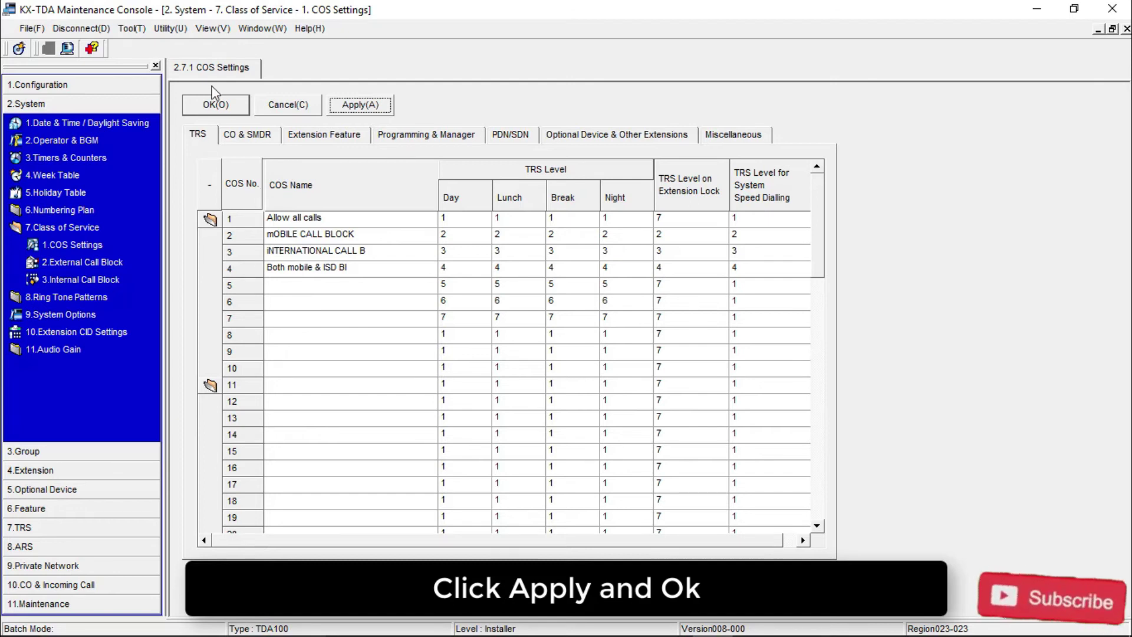
{"action": "left_click", "coordinate": [212, 105]}
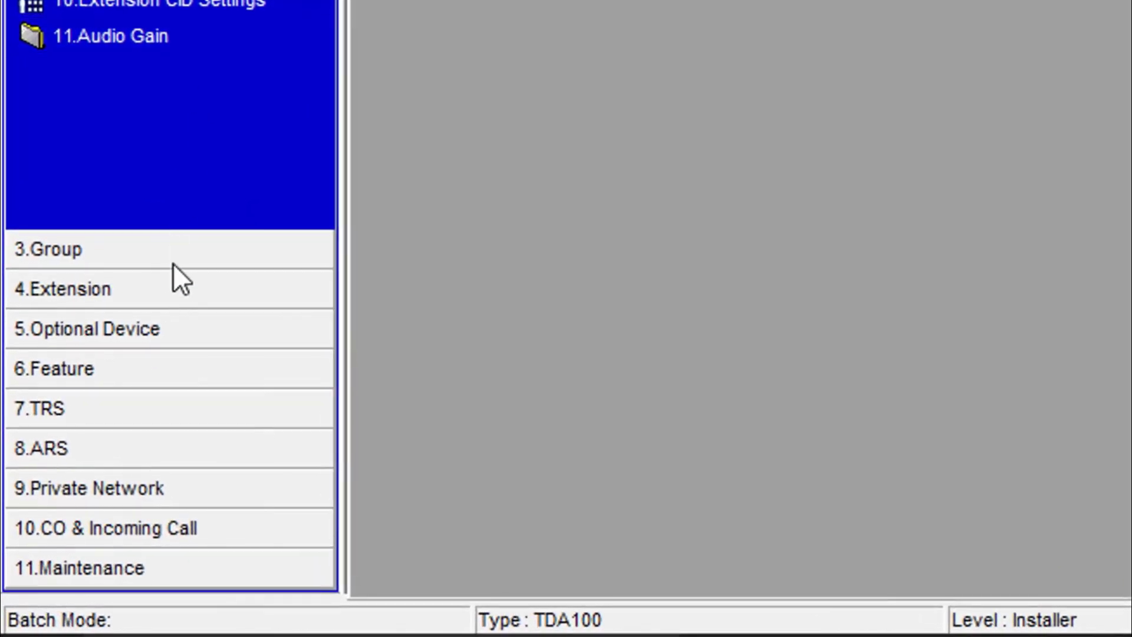
- In Wired Extension Settings, keep extension 101 at COS 1 and give 102 COS 2
{"action": "left_click", "coordinate": [95, 447]}
{"action": "left_click", "coordinate": [175, 172]}
{"action": "left_click", "coordinate": [168, 212]}
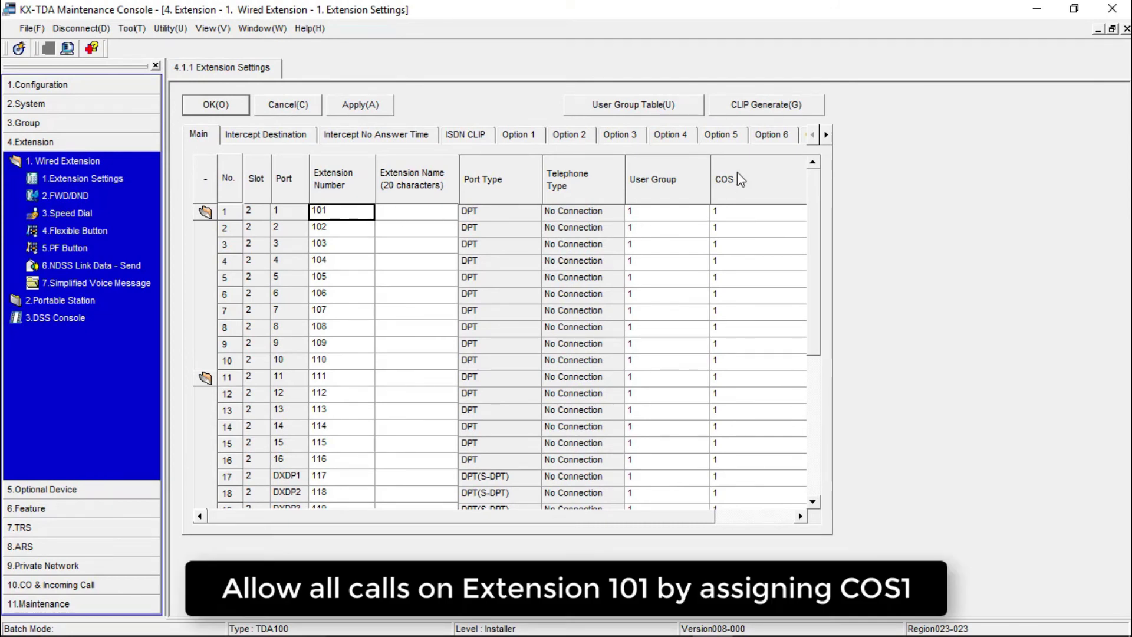
{"action": "left_click", "coordinate": [744, 217]}
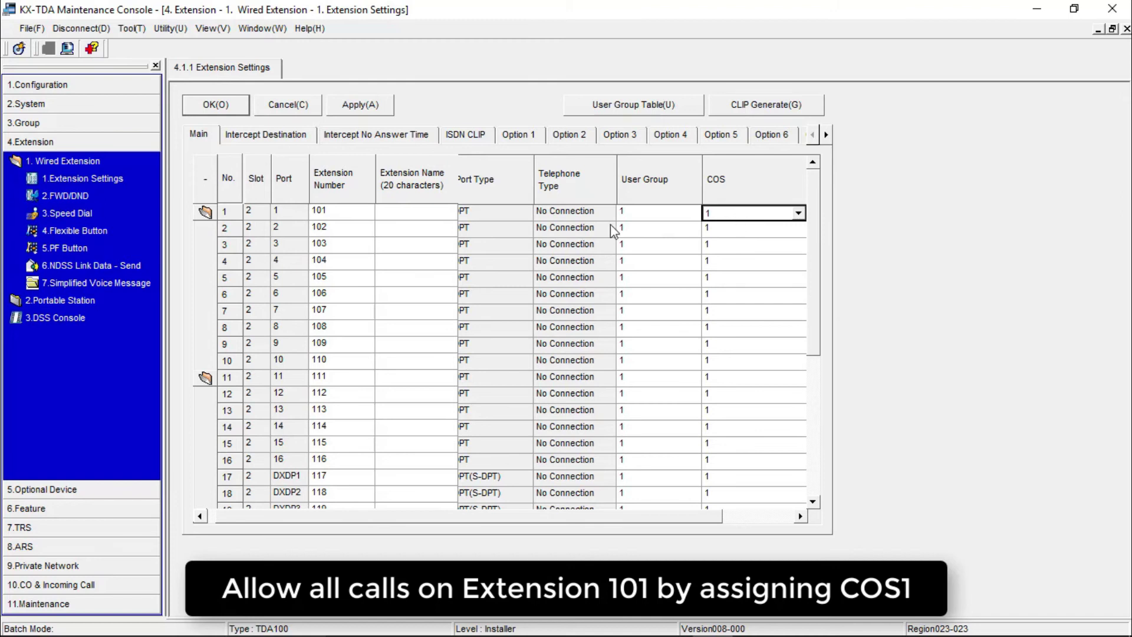
{"action": "left_click", "coordinate": [341, 230]}
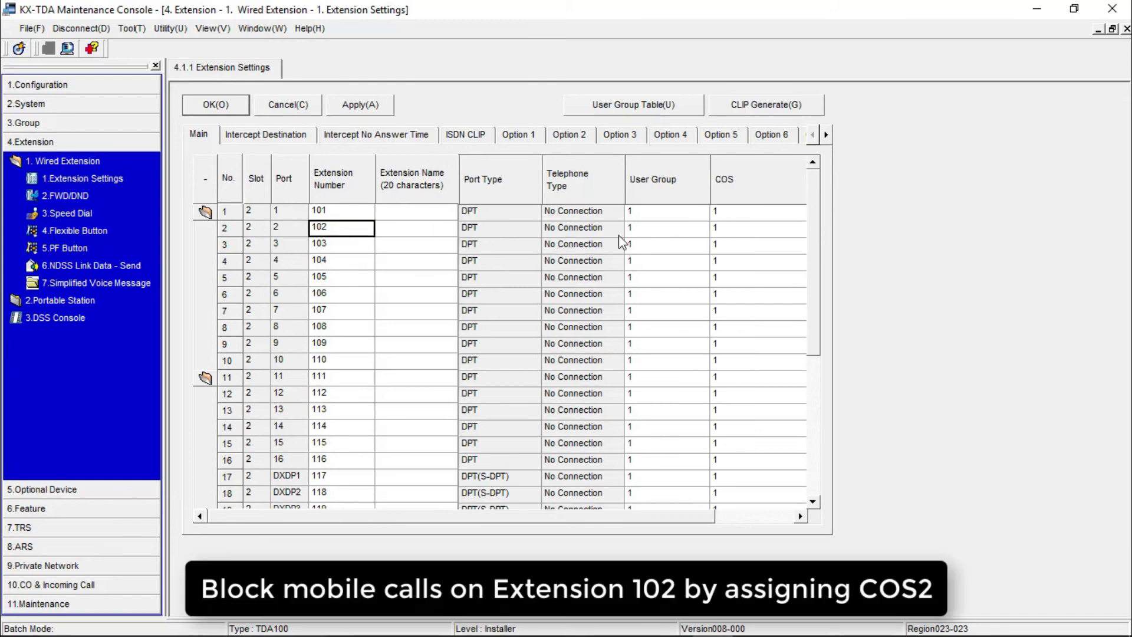
{"action": "left_click", "coordinate": [792, 232]}
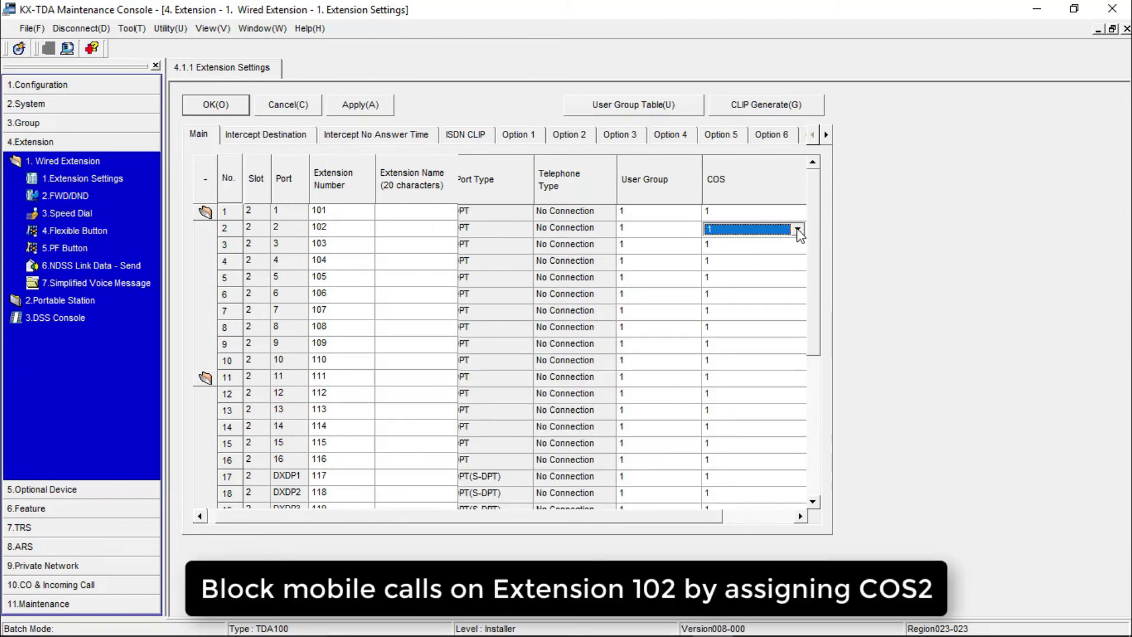
{"action": "left_click", "coordinate": [799, 232]}
{"action": "left_click", "coordinate": [778, 260]}
- Give extension 103 COS 3 and extension 104 COS 4, then apply
{"action": "left_click", "coordinate": [335, 252]}
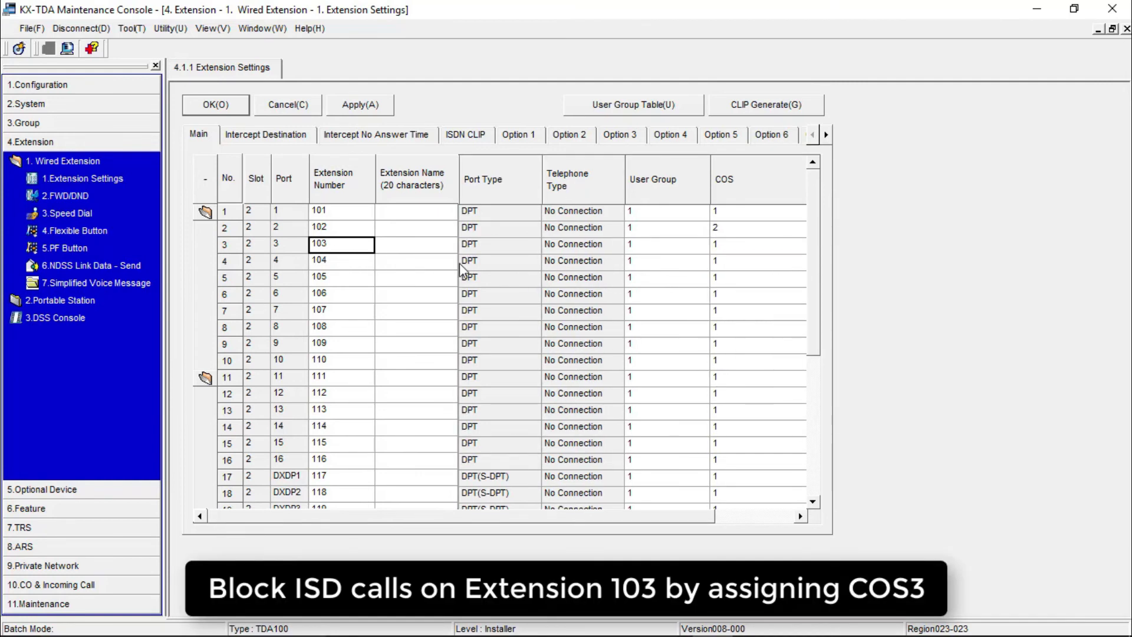
{"action": "left_click", "coordinate": [744, 250]}
{"action": "left_click", "coordinate": [800, 246]}
{"action": "left_click", "coordinate": [801, 246]}
{"action": "left_click", "coordinate": [785, 293]}
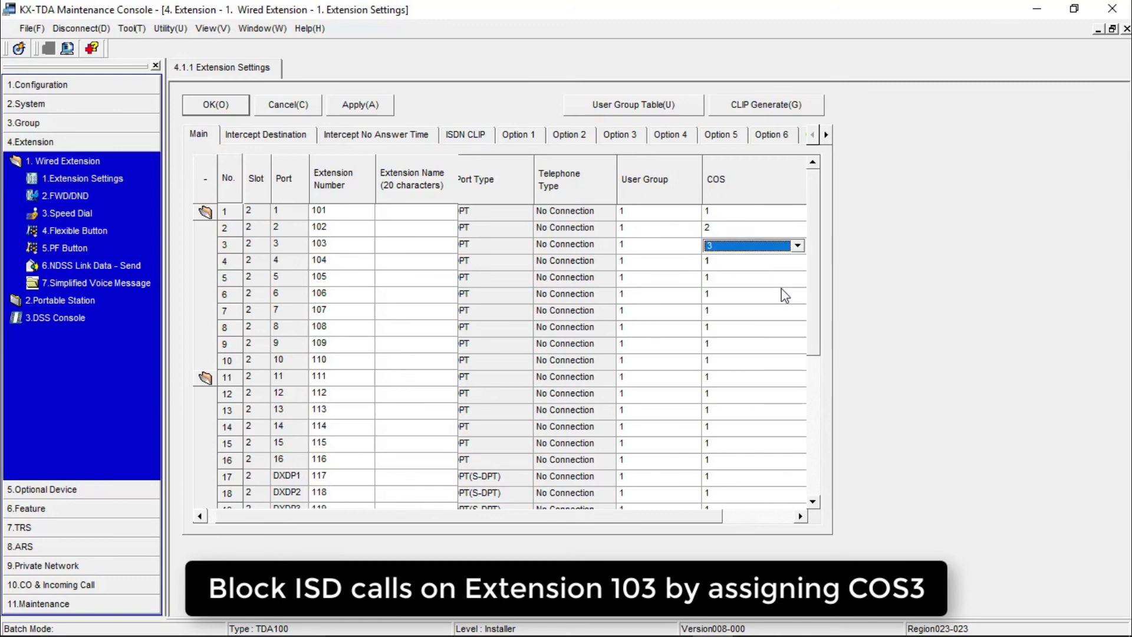
{"action": "left_click", "coordinate": [335, 261]}
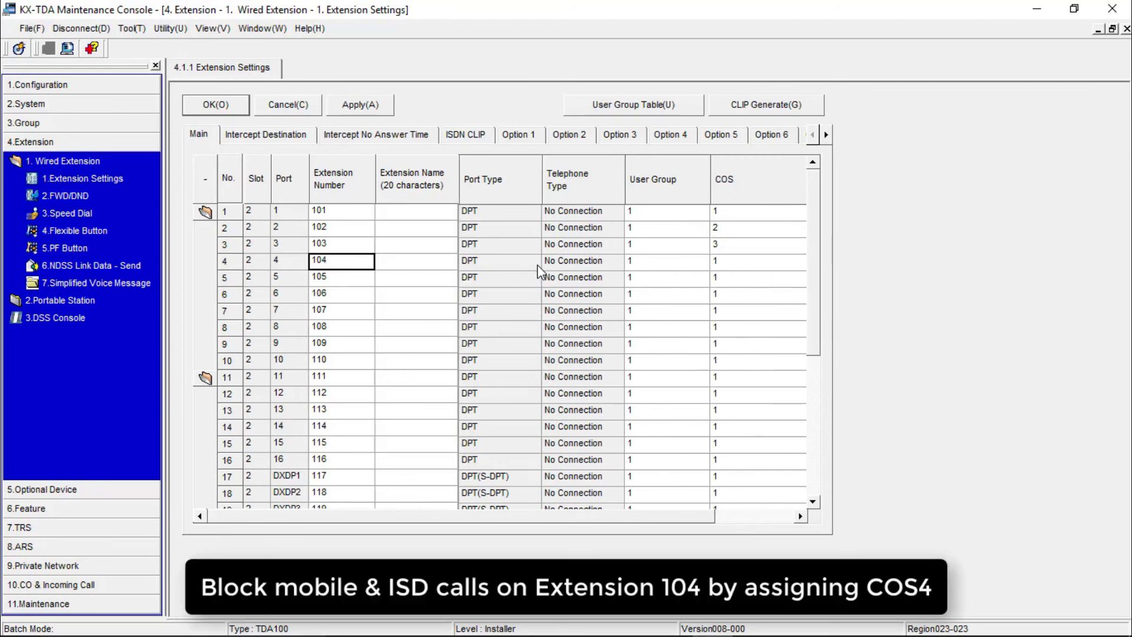
{"action": "left_click", "coordinate": [721, 267]}
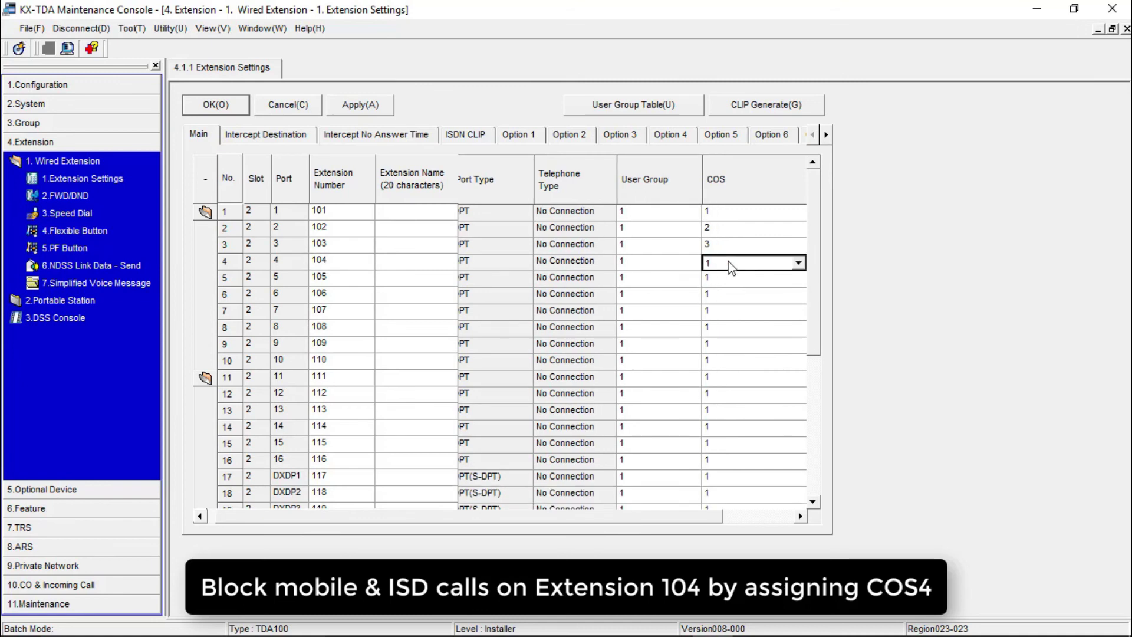
{"action": "left_click", "coordinate": [800, 267]}
{"action": "left_click", "coordinate": [798, 264]}
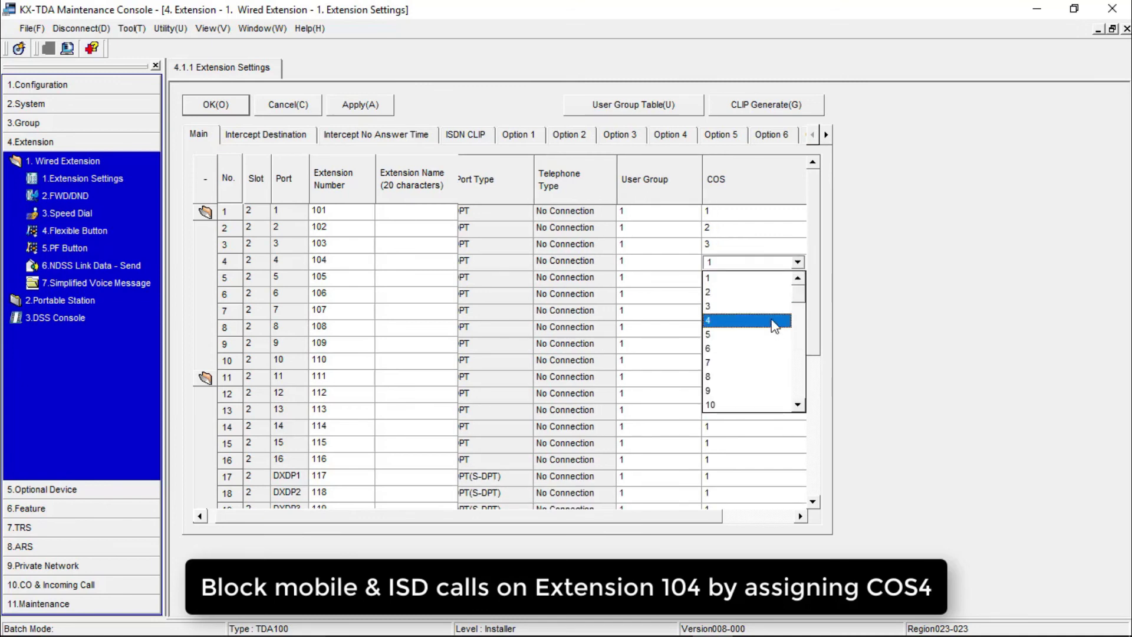
{"action": "left_click", "coordinate": [774, 328]}
{"action": "left_click_drag", "start_coordinate": [634, 519], "coordinate": [505, 519]}
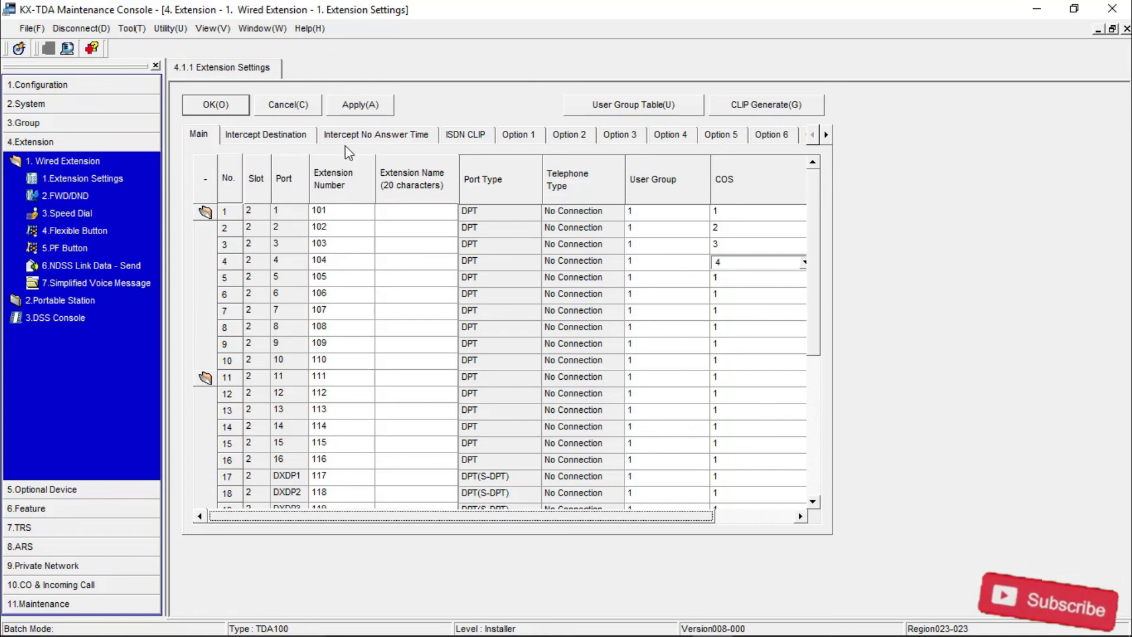
{"action": "left_click", "coordinate": [359, 108]}
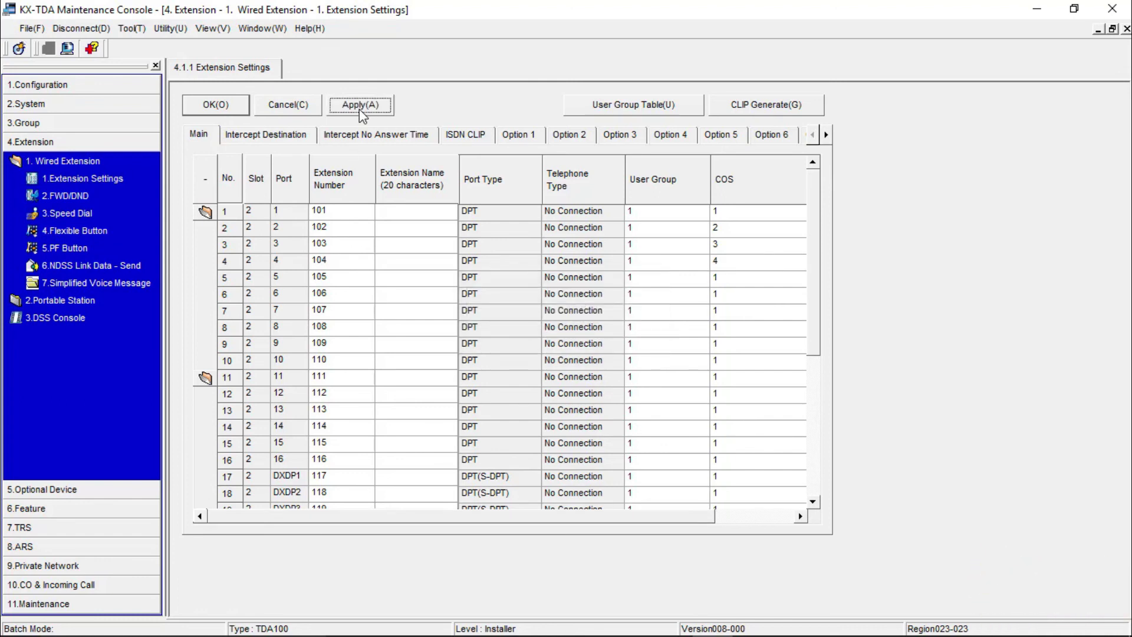